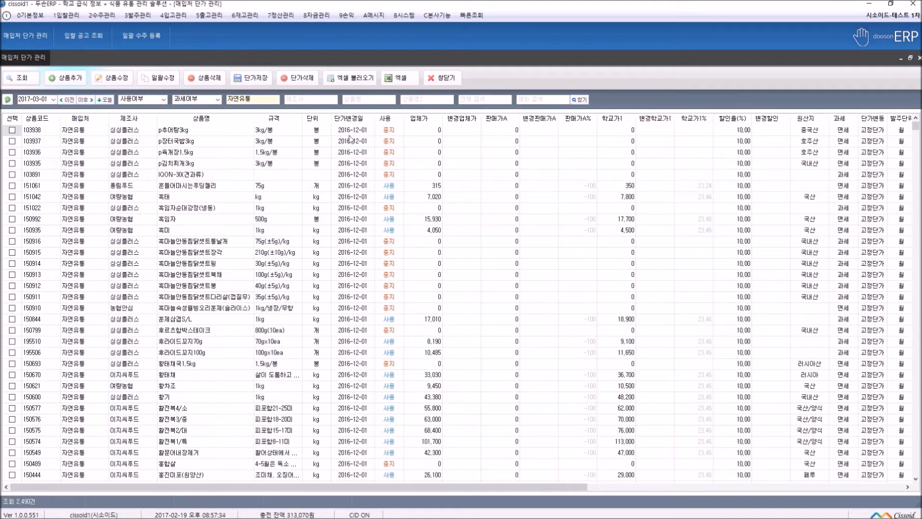
Enter a changed vendor price (변경업체가) of 1,000 for p추어탕3kg and 1,200 for p장터국밥3kg.
{"action": "left_click", "coordinate": [457, 133]}
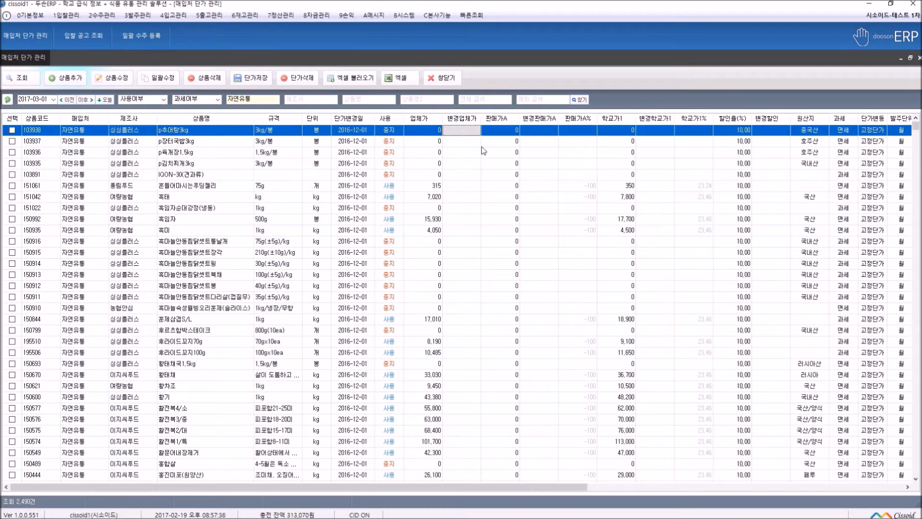
{"action": "type", "text": "1000"}
{"action": "key", "text": "Return"}
{"action": "type", "text": "1,"}
{"action": "type", "text": "200"}
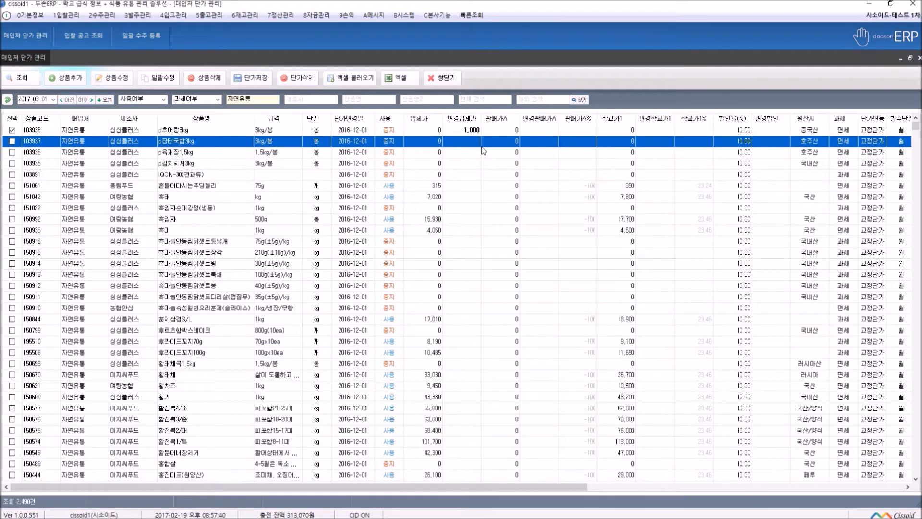
{"action": "key", "text": "Return"}
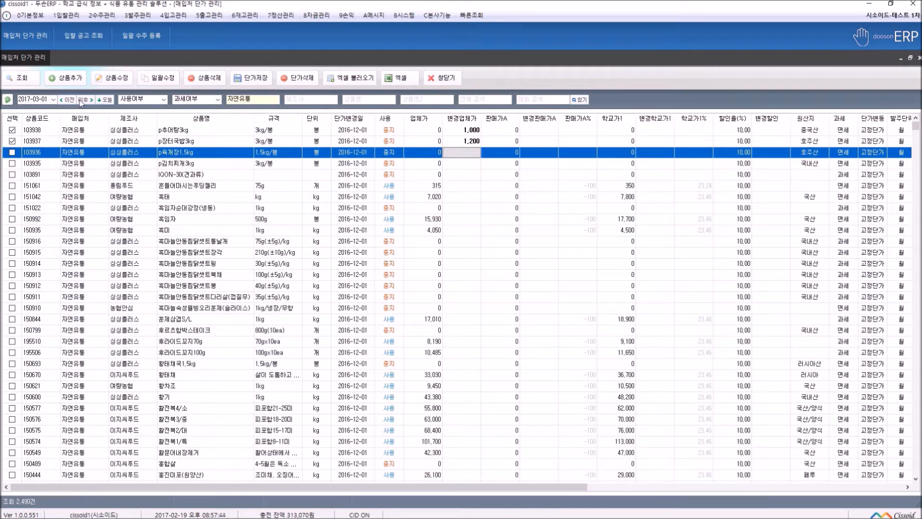
Save the changed unit prices of the two ticked products with the price change date 2017-03-01.
{"action": "left_click", "coordinate": [251, 79]}
{"action": "left_click", "coordinate": [450, 299]}
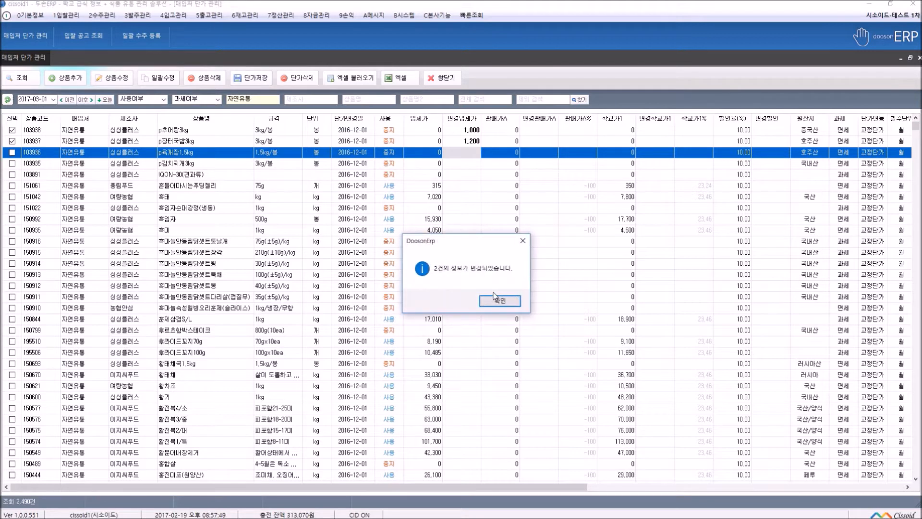
{"action": "left_click", "coordinate": [493, 300]}
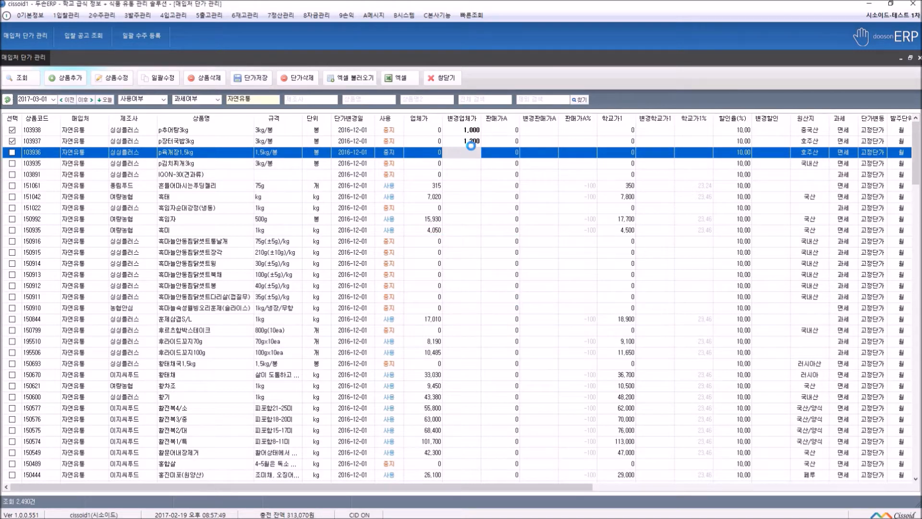
{"action": "left_click", "coordinate": [360, 143]}
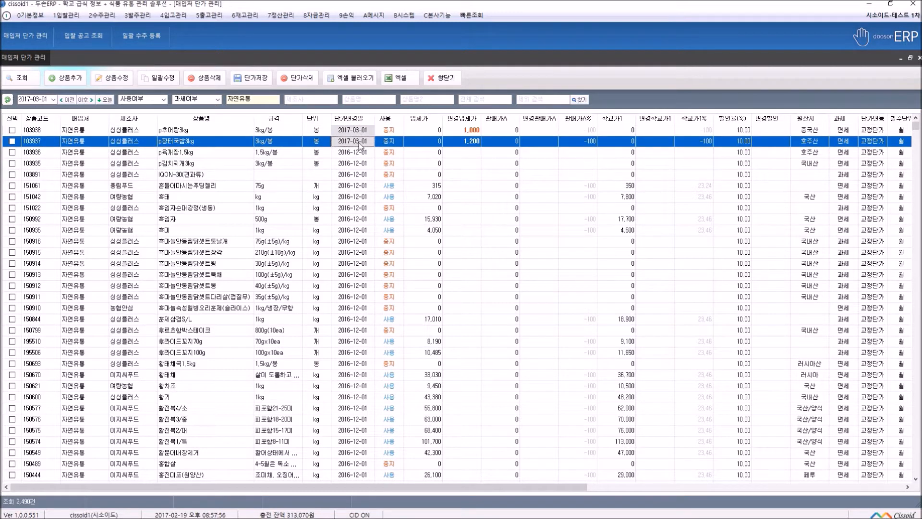
Set the use status (사용) of p추어탕3kg and p장터국밥3kg to 사용.
{"action": "left_click", "coordinate": [389, 130]}
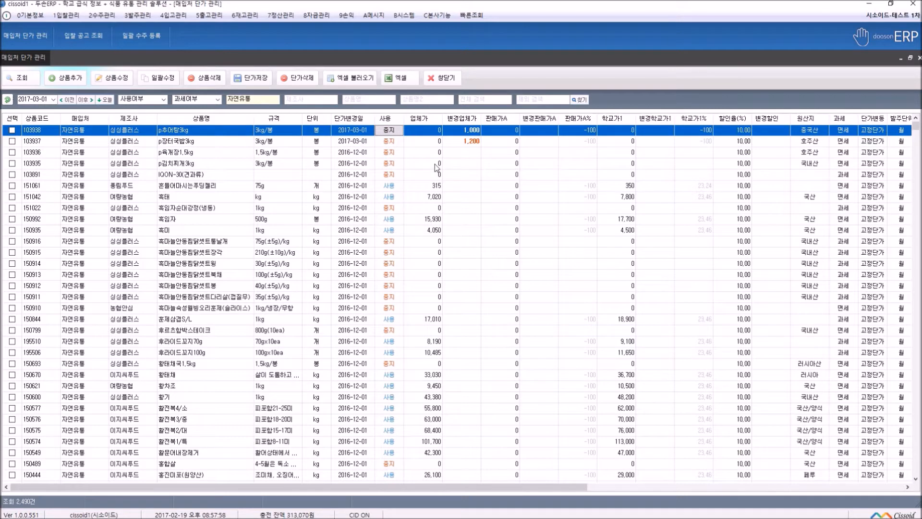
{"action": "type", "text": "사용"}
{"action": "key", "text": "Return"}
{"action": "type", "text": "ㅅ"}
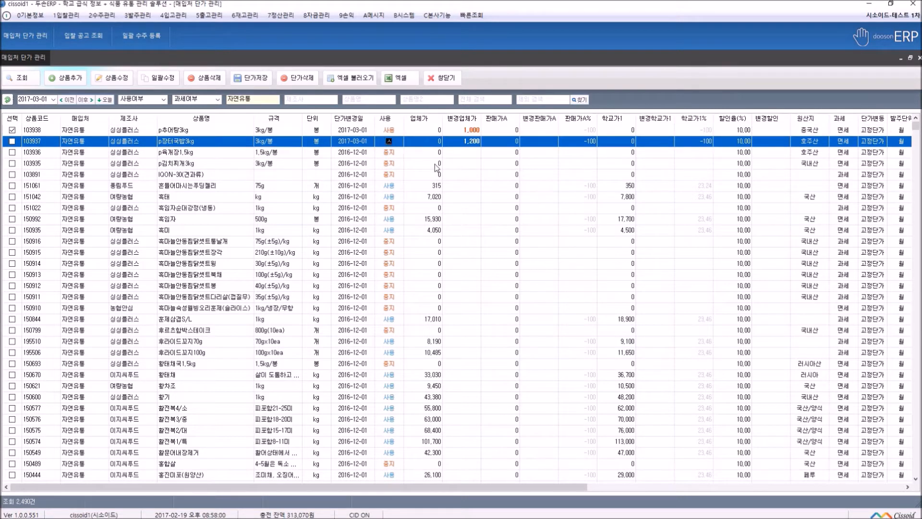
{"action": "type", "text": "ㅏ용"}
{"action": "key", "text": "Return"}
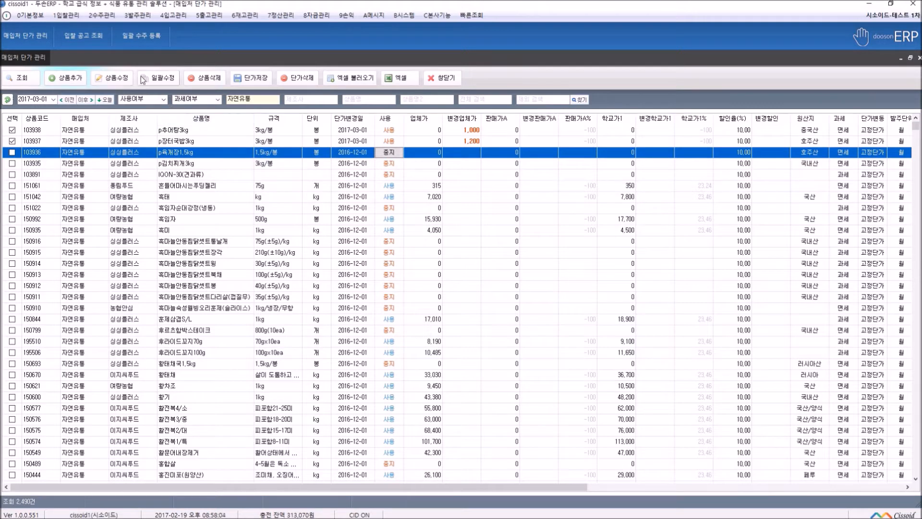
Tick only the products from code 151061 through 150911 and open batch editing (일괄수정) for them.
{"action": "left_click", "coordinate": [13, 152]}
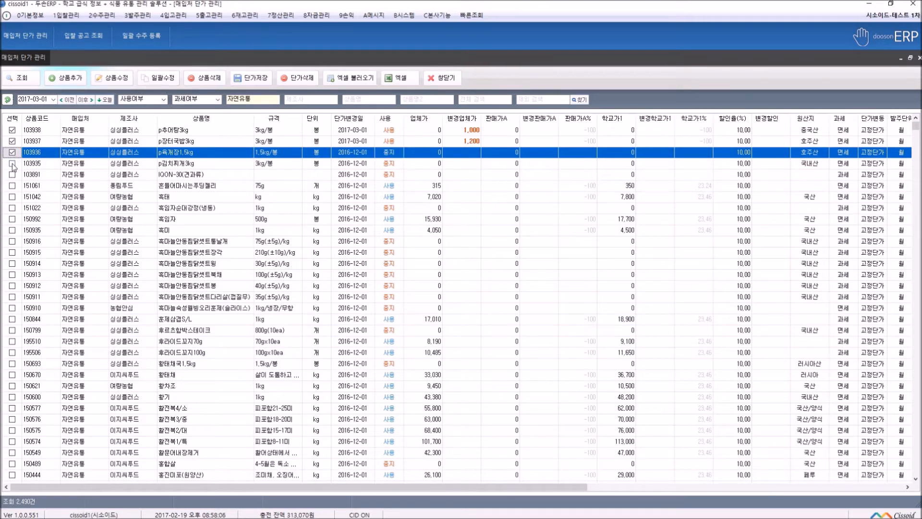
{"action": "left_click", "coordinate": [13, 164]}
{"action": "left_click", "coordinate": [13, 174]}
{"action": "left_click_drag", "start_coordinate": [37, 129], "coordinate": [37, 296]}
{"action": "key", "text": "space"}
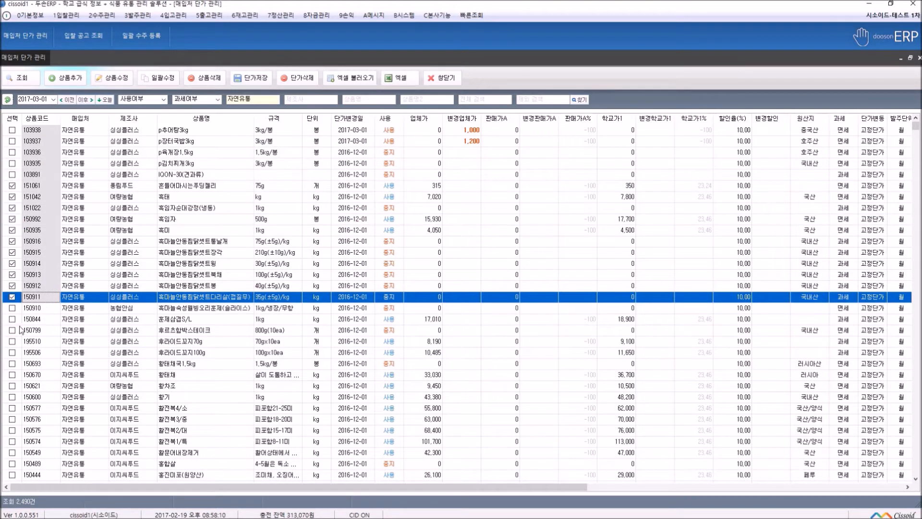
{"action": "key", "text": "space"}
{"action": "left_click", "coordinate": [163, 78]}
{"action": "left_click", "coordinate": [378, 157]}
{"action": "left_click", "coordinate": [378, 172]}
{"action": "left_click", "coordinate": [378, 157]}
{"action": "left_click", "coordinate": [378, 172]}
{"action": "left_click", "coordinate": [378, 188]}
{"action": "left_click", "coordinate": [378, 188]}
{"action": "left_click", "coordinate": [378, 203]}
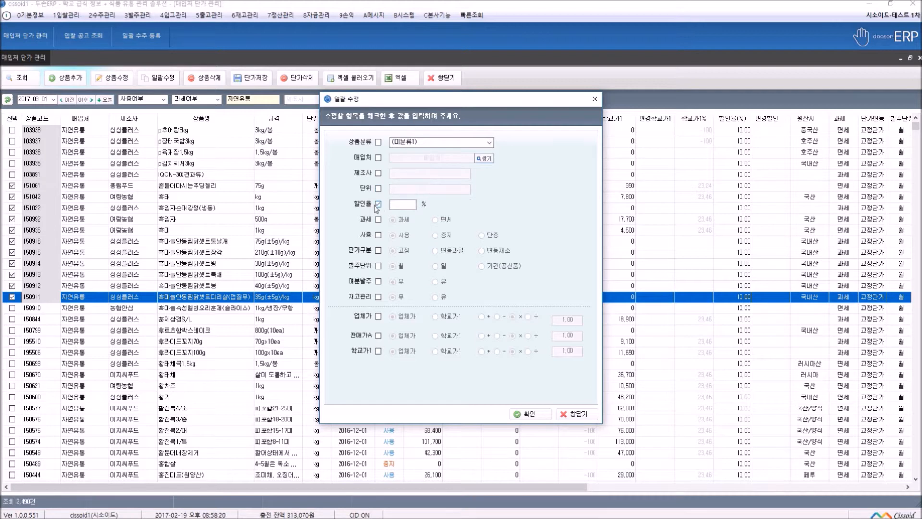
{"action": "left_click", "coordinate": [378, 204]}
Enable the use status field in the batch edit and apply 사용 to all ticked products.
{"action": "left_click", "coordinate": [378, 235]}
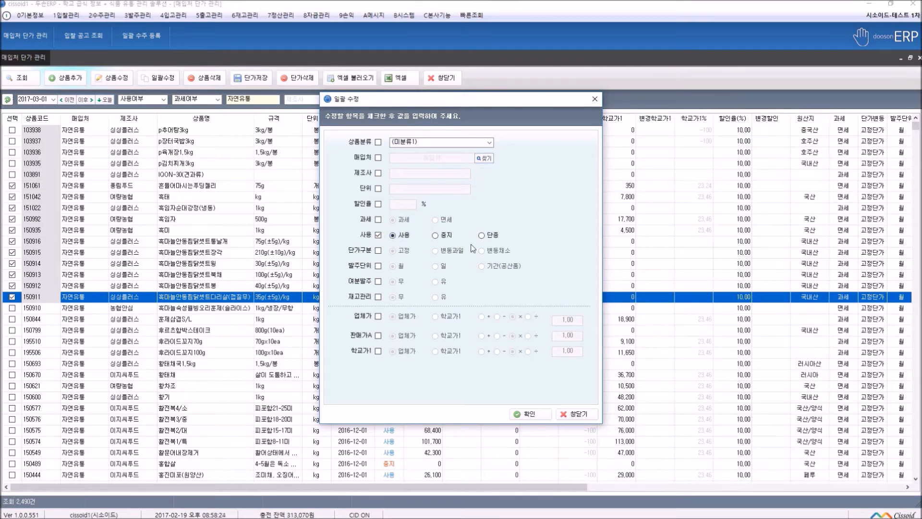
{"action": "left_click", "coordinate": [526, 415]}
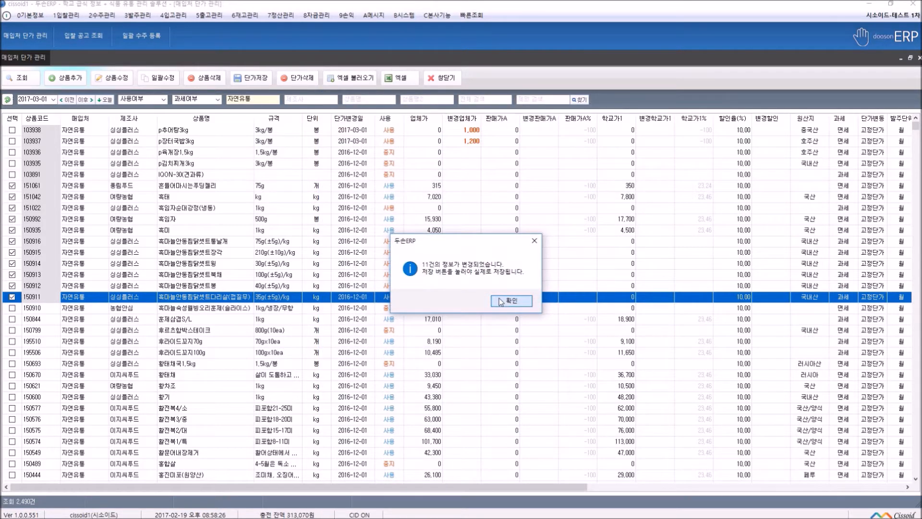
{"action": "left_click", "coordinate": [510, 300]}
{"action": "left_click", "coordinate": [392, 285]}
{"action": "left_click", "coordinate": [378, 176]}
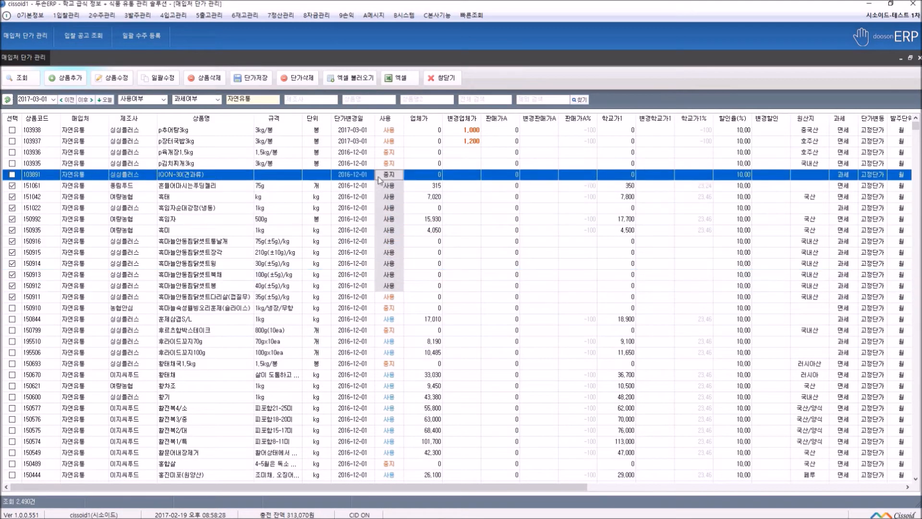
{"action": "left_click", "coordinate": [417, 197]}
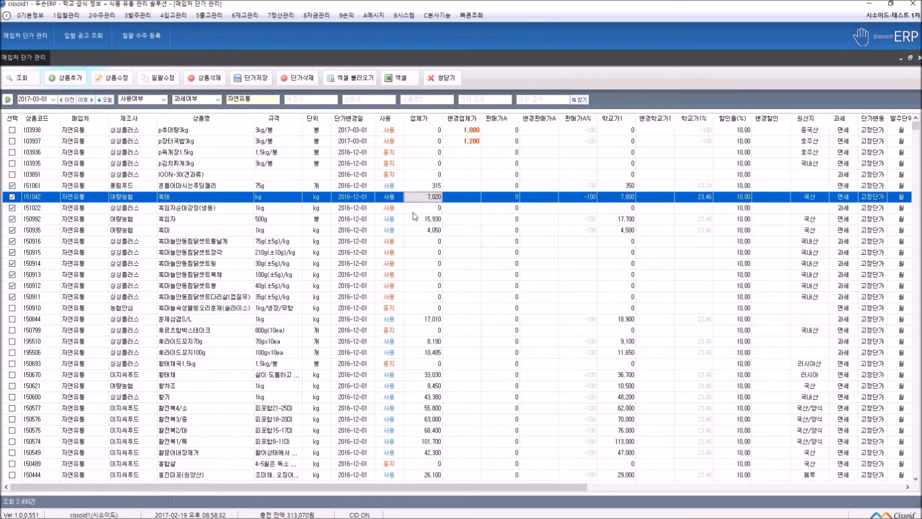
{"action": "left_click_drag", "start_coordinate": [453, 231], "coordinate": [465, 301]}
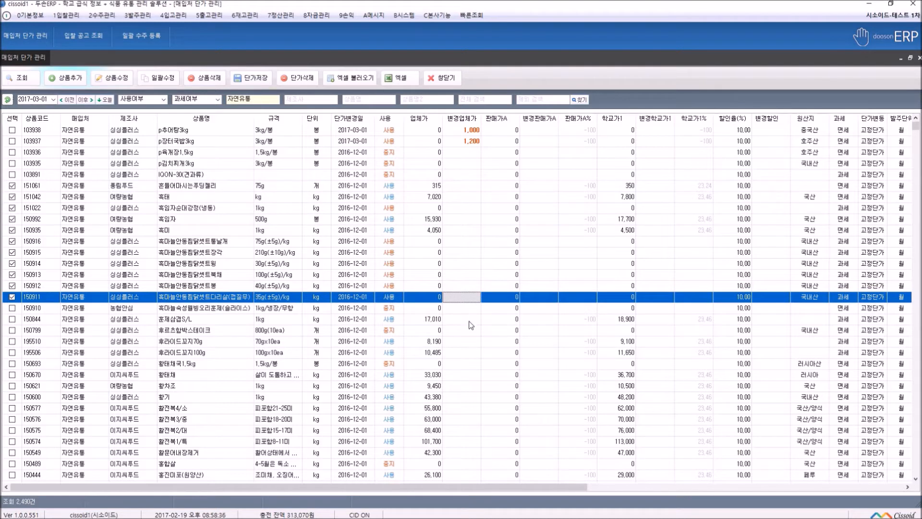
{"action": "left_click_drag", "start_coordinate": [465, 269], "coordinate": [471, 306]}
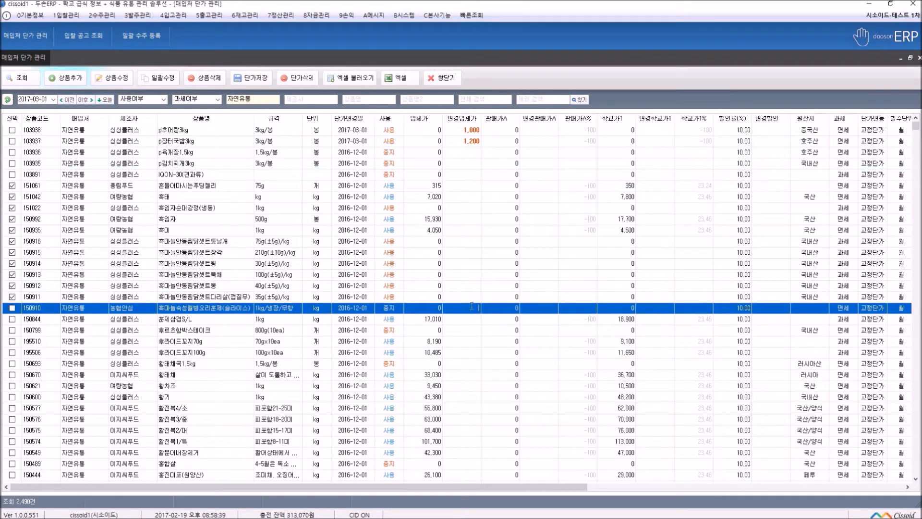
Close the 매입처 단가 관리 screen and open the 매입처 단가 엑셀입력 screen.
{"action": "left_click", "coordinate": [443, 76]}
{"action": "left_click", "coordinate": [500, 300]}
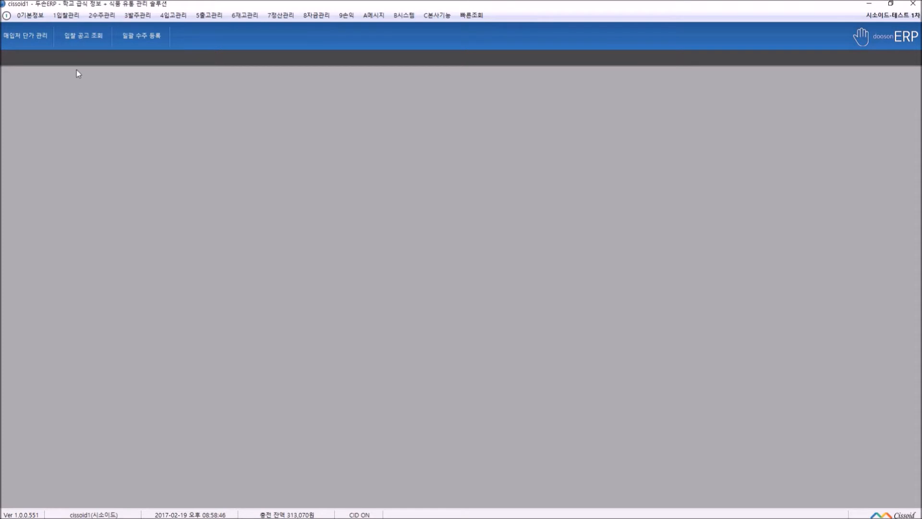
{"action": "left_click", "coordinate": [38, 18]}
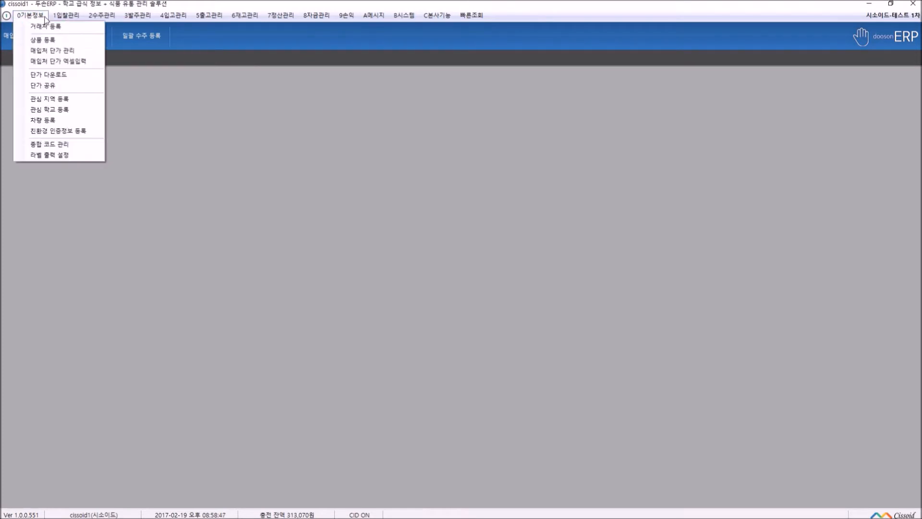
{"action": "left_click", "coordinate": [60, 62]}
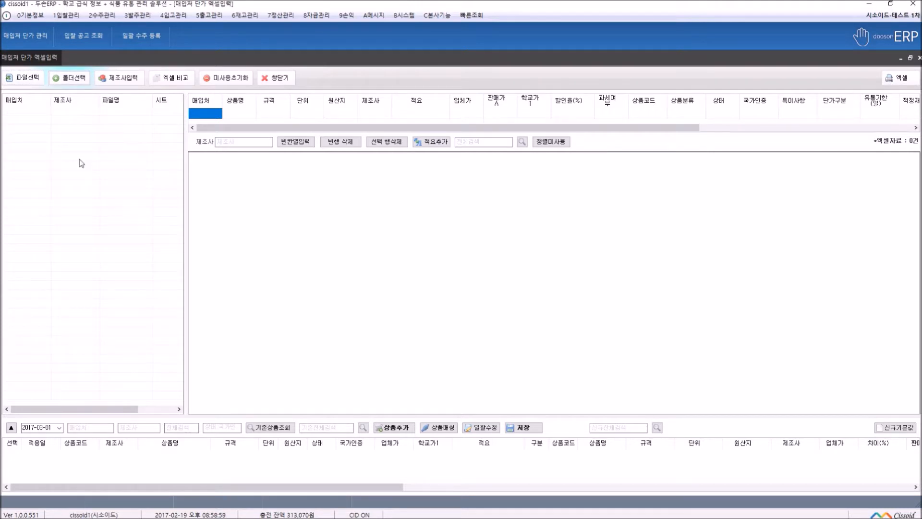
Load the Excel price file 자연유통_싱싱플러스3월업체가.xls from the 자연유통 folder.
{"action": "left_click", "coordinate": [28, 78]}
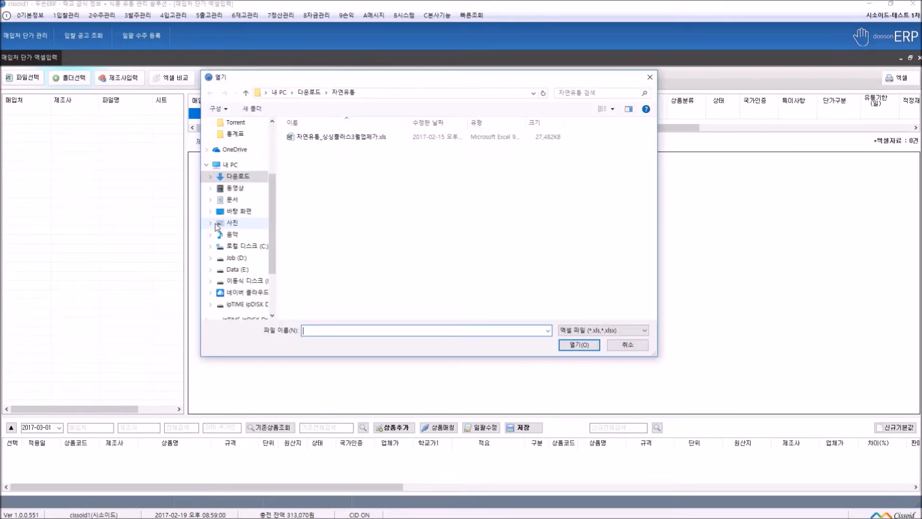
{"action": "left_click", "coordinate": [314, 137]}
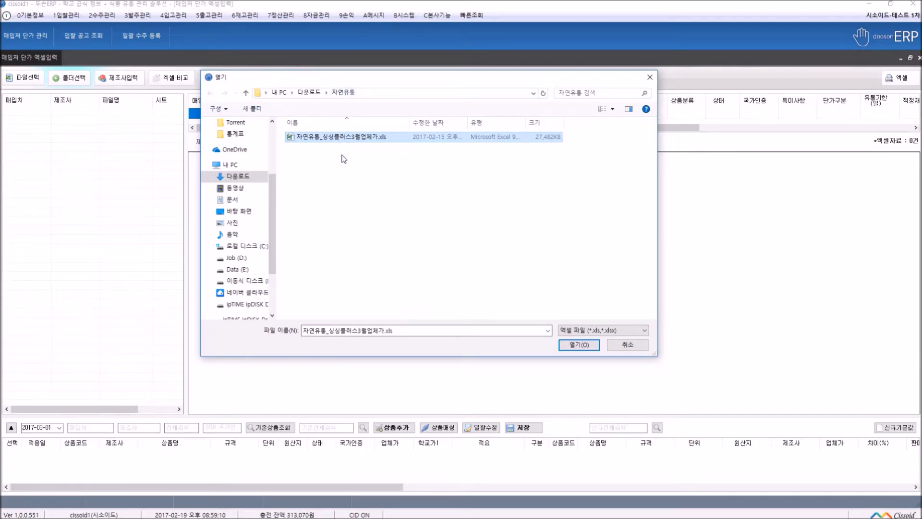
{"action": "left_click", "coordinate": [578, 345]}
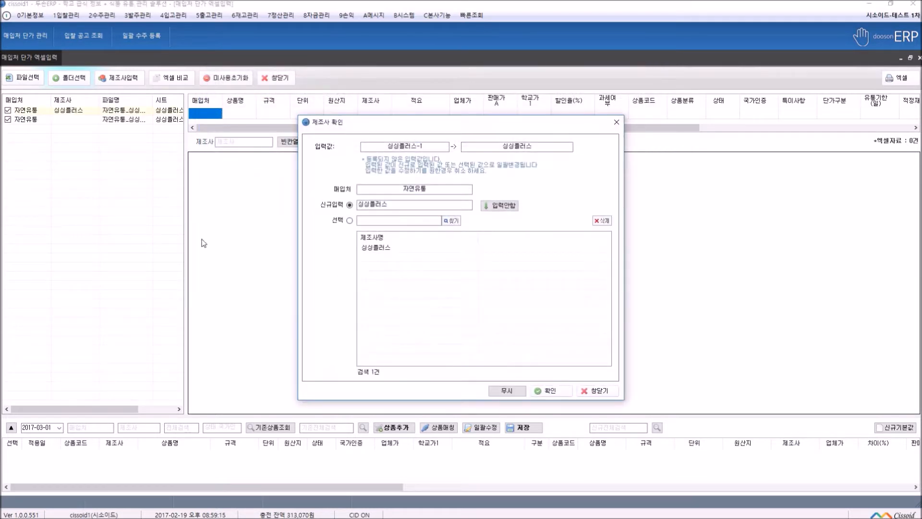
Skip the manufacturer check for the unregistered entry 싱싱플러스-1 by choosing to ignore it (무시).
{"action": "left_click_drag", "start_coordinate": [401, 189], "coordinate": [434, 189]}
{"action": "left_click", "coordinate": [430, 190]}
{"action": "left_click", "coordinate": [369, 248]}
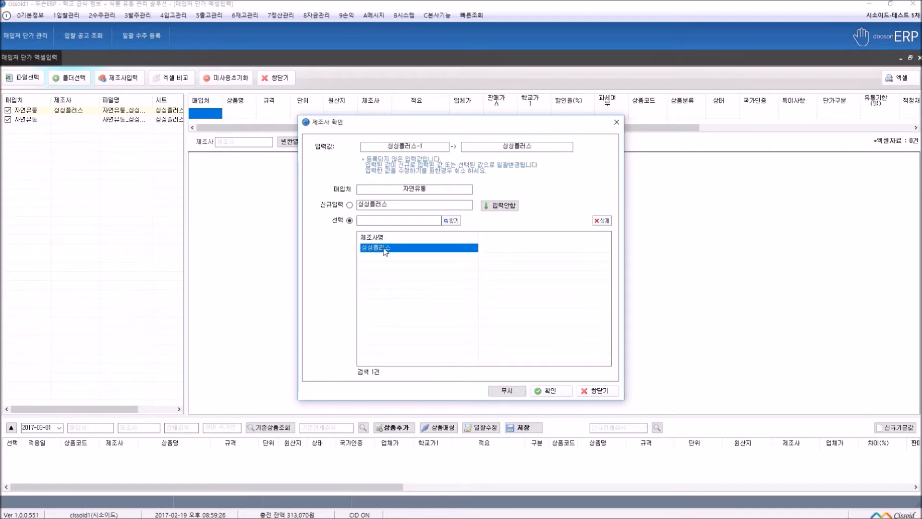
{"action": "left_click", "coordinate": [508, 390]}
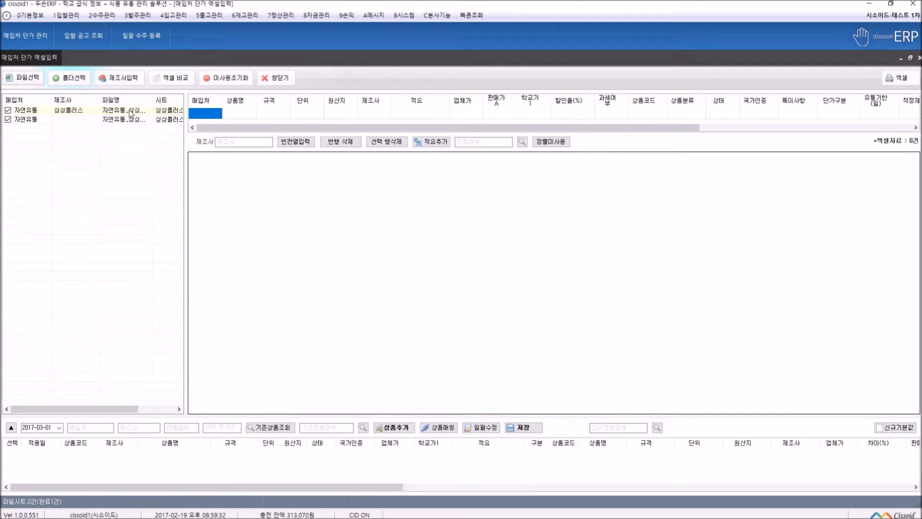
Load the sheet 싱싱플러스 (2) into the Excel data grid and narrow the file list pane.
{"action": "left_click_drag", "start_coordinate": [184, 115], "coordinate": [249, 115]}
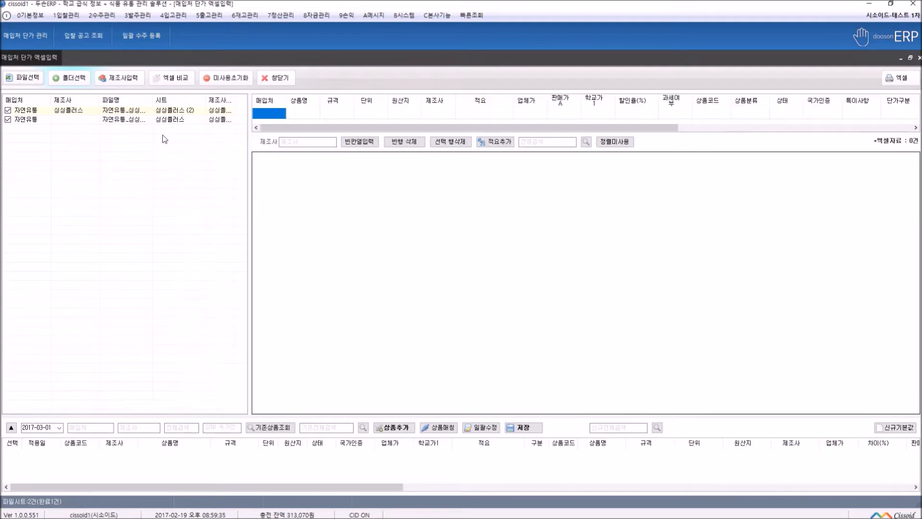
{"action": "double_click", "coordinate": [170, 110]}
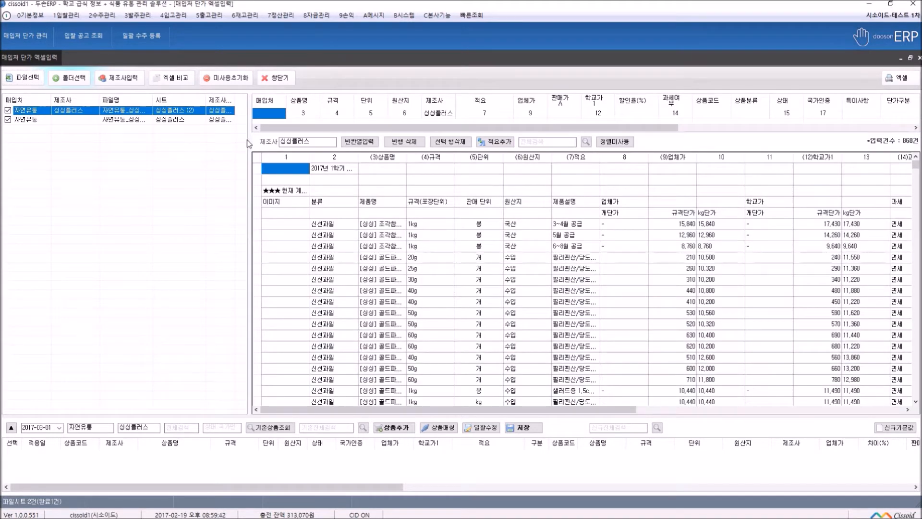
{"action": "left_click_drag", "start_coordinate": [249, 141], "coordinate": [159, 141]}
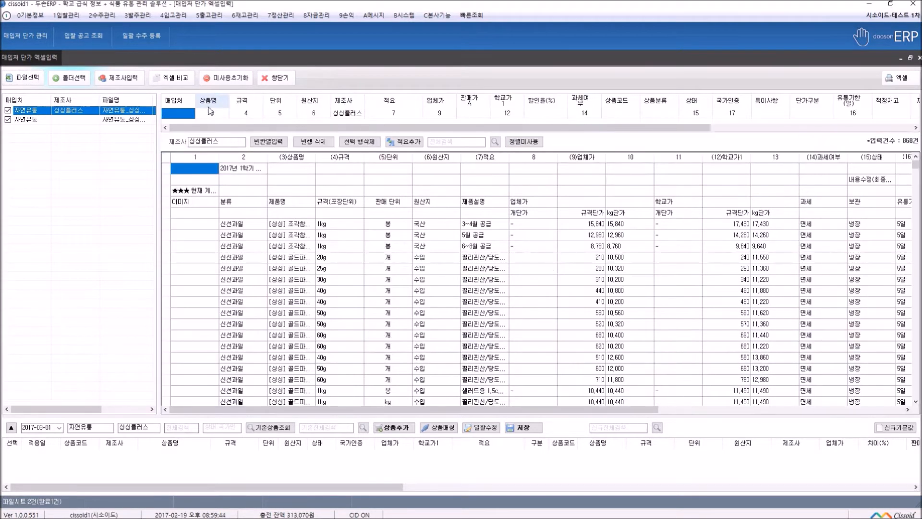
Examine how the 상품명, 규격, 단위 and 적요 fields are matched to the Excel column numbers.
{"action": "left_click", "coordinate": [393, 115]}
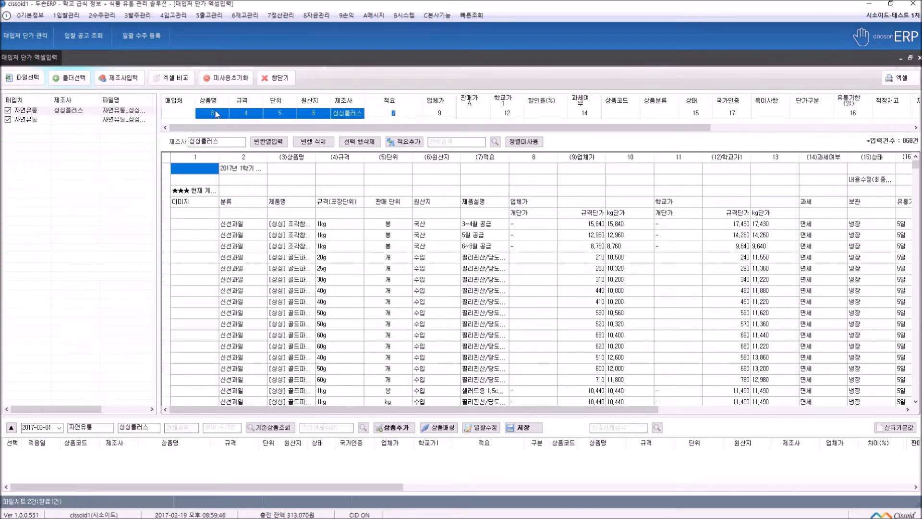
{"action": "left_click", "coordinate": [256, 116]}
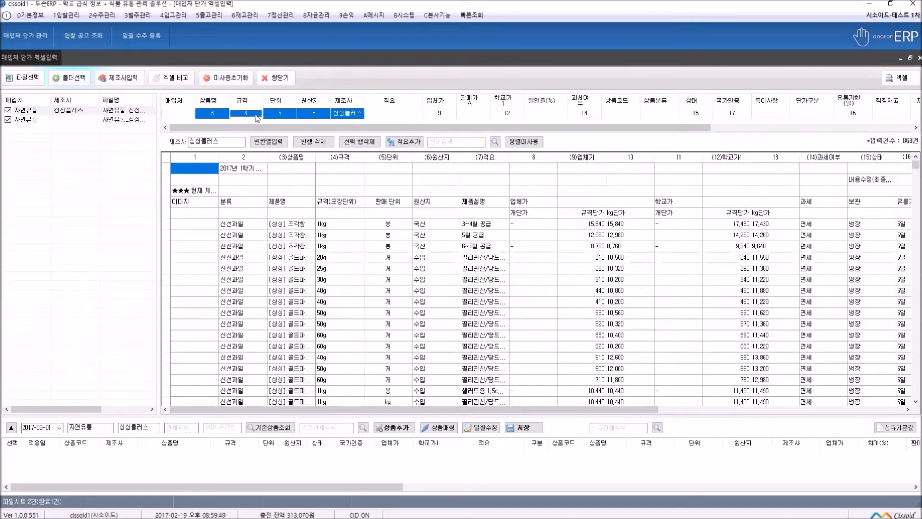
{"action": "left_click", "coordinate": [339, 169]}
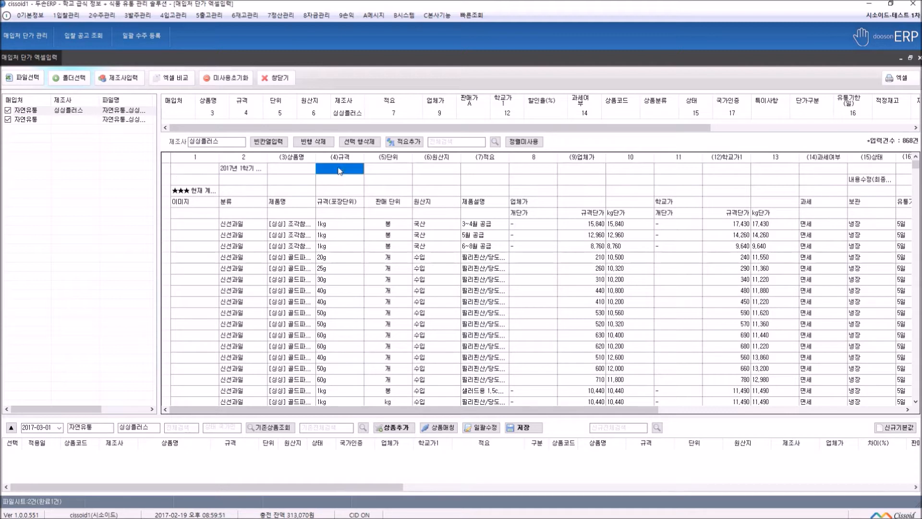
{"action": "left_click", "coordinate": [389, 170]}
{"action": "left_click", "coordinate": [383, 169]}
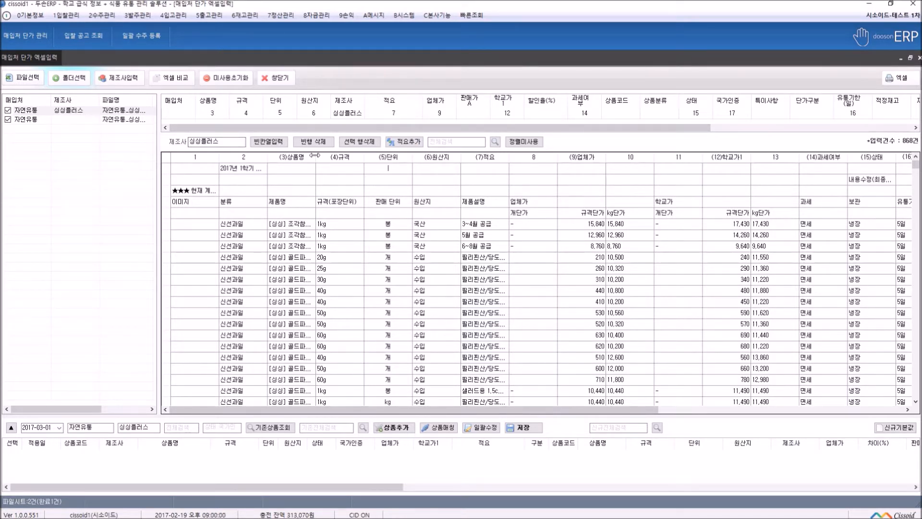
{"action": "left_click", "coordinate": [218, 115]}
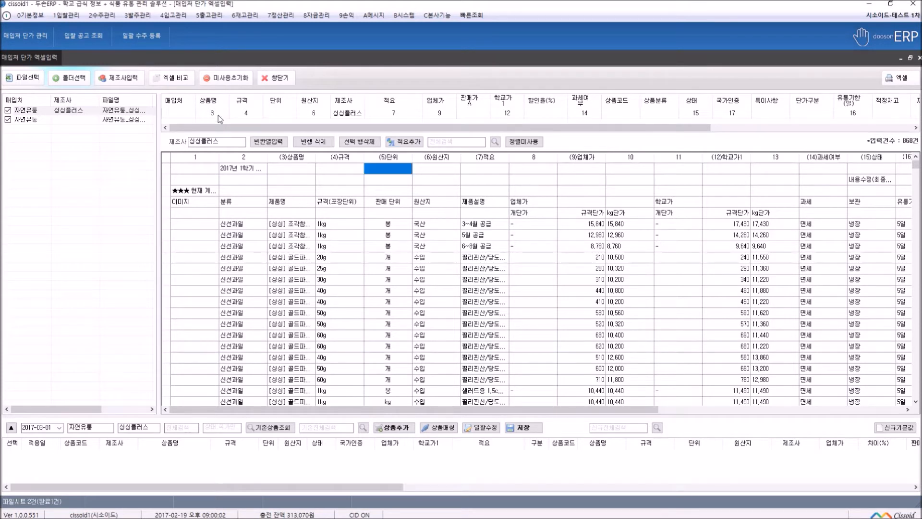
{"action": "left_click", "coordinate": [218, 117]}
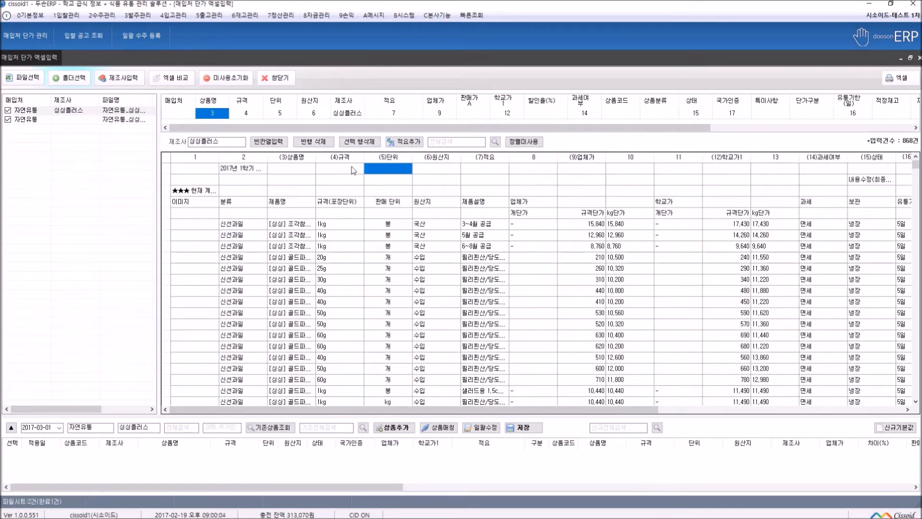
Map the 상품명 field to Excel column 2 and the 규격 field to column 5.
{"action": "left_click", "coordinate": [233, 118]}
{"action": "left_click", "coordinate": [227, 114]}
{"action": "type", "text": "2"}
{"action": "key", "text": "Tab"}
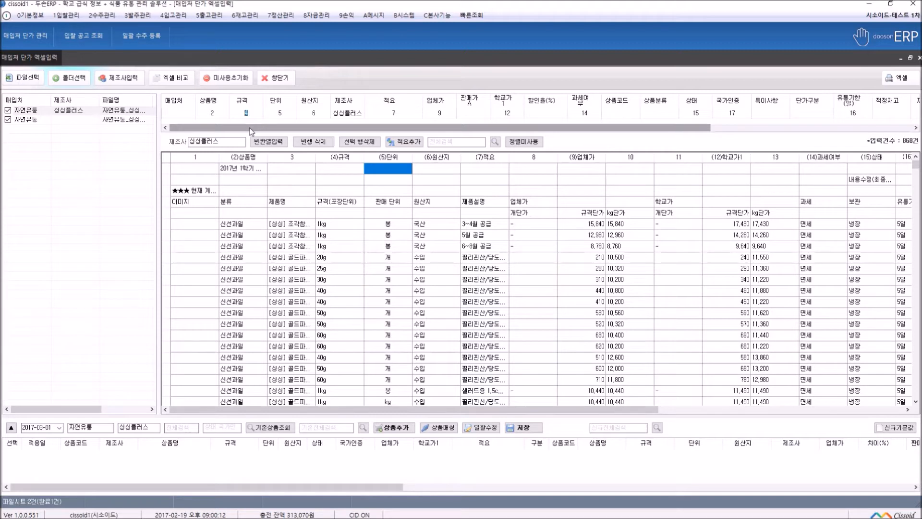
{"action": "type", "text": "5"}
{"action": "key", "text": "Tab"}
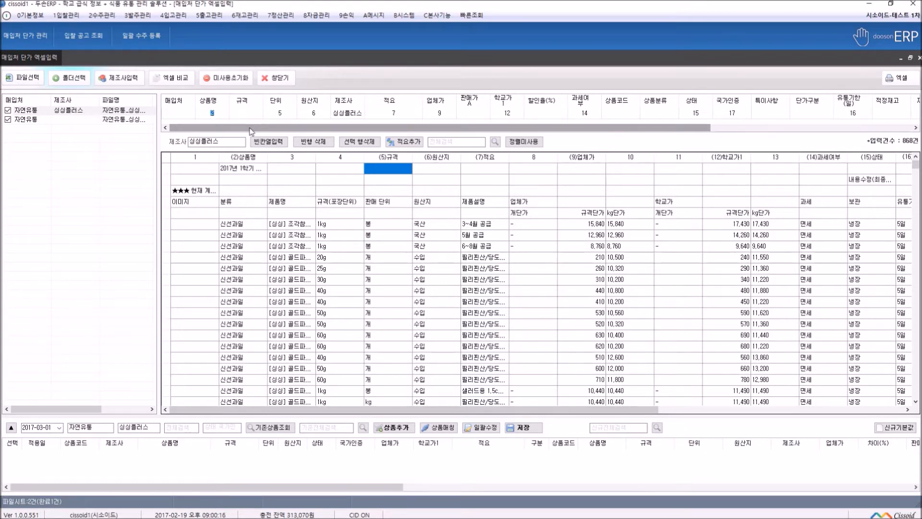
Map 상품명 to Excel column 3, 규격 to column 4 and 단위 to column 5.
{"action": "type", "text": "3"}
{"action": "type", "text": "4"}
{"action": "key", "text": "Tab"}
{"action": "type", "text": "5"}
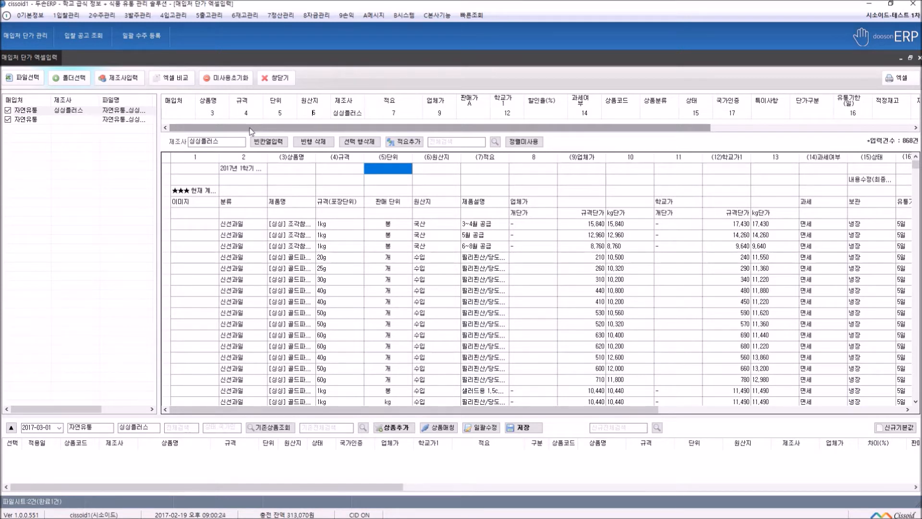
Map 규격 to the combined columns 4,5 with 단위 left empty, and check the combined 규격 column at the grid's end.
{"action": "type", "text": "4"}
{"action": "key", "text": "Tab"}
{"action": "key", "text": "Tab"}
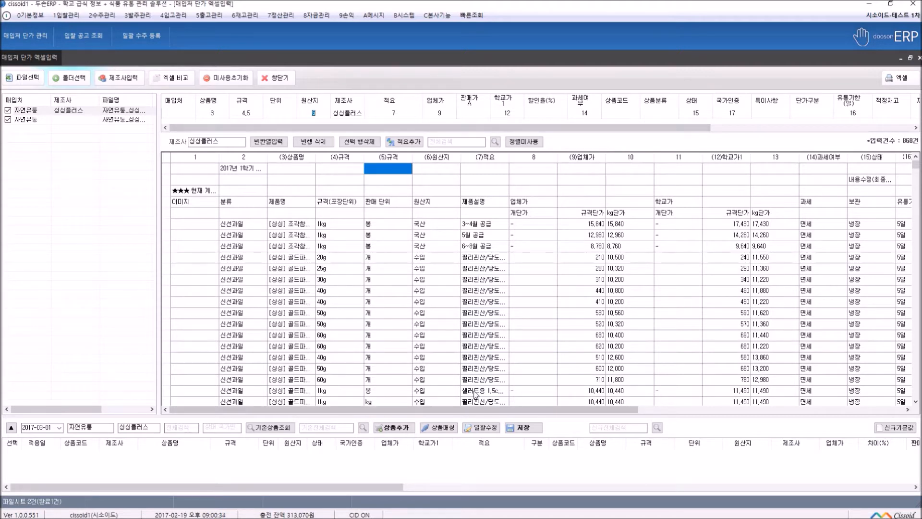
{"action": "left_click_drag", "start_coordinate": [342, 202], "coordinate": [387, 257]}
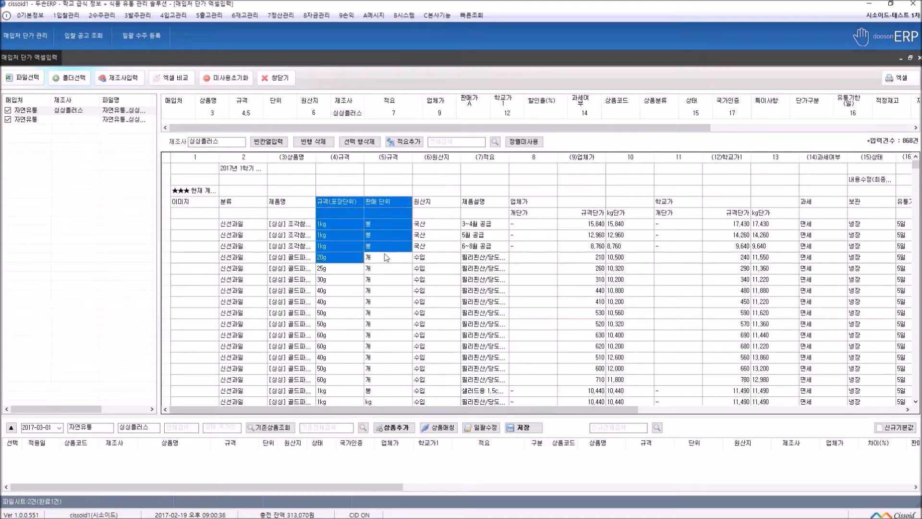
{"action": "left_click_drag", "start_coordinate": [485, 409], "coordinate": [794, 419]}
{"action": "left_click_drag", "start_coordinate": [841, 224], "coordinate": [850, 278]}
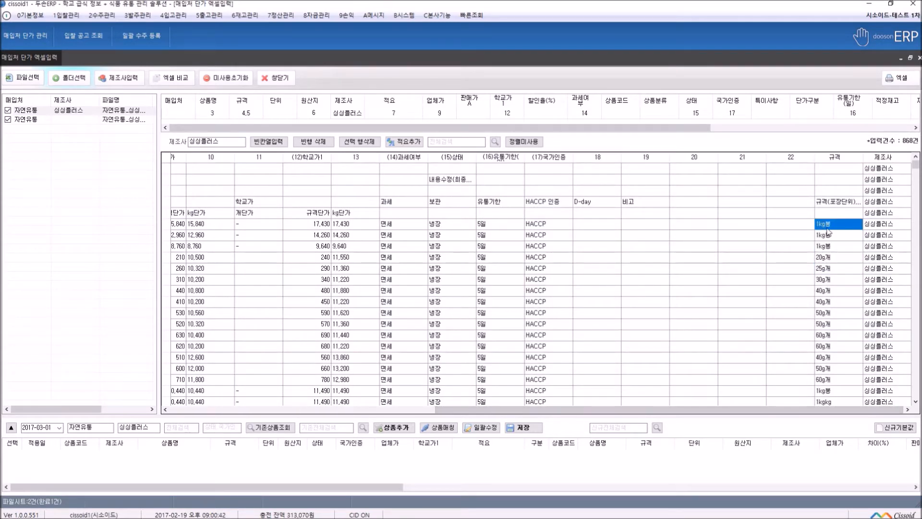
{"action": "left_click_drag", "start_coordinate": [624, 409], "coordinate": [267, 411]}
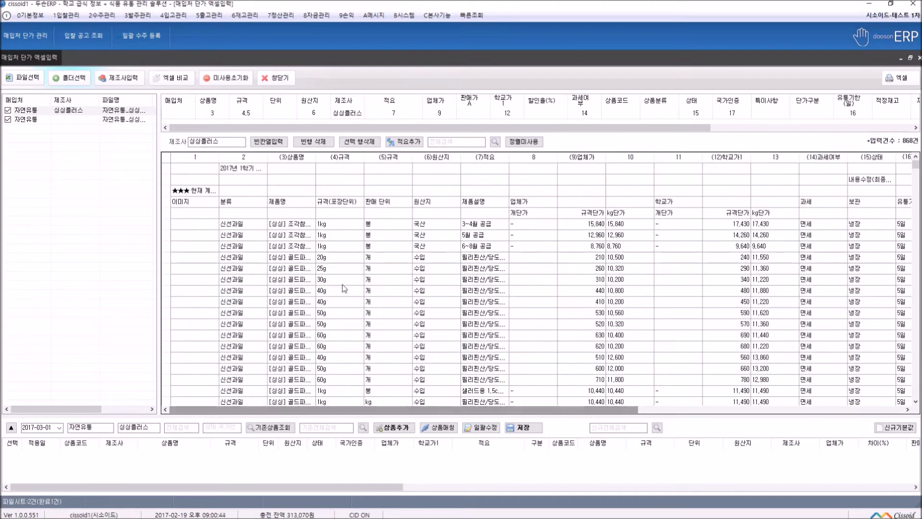
Examine the first product row's cells from the 판매 단위 column to the 개단가 column.
{"action": "left_click", "coordinate": [387, 227]}
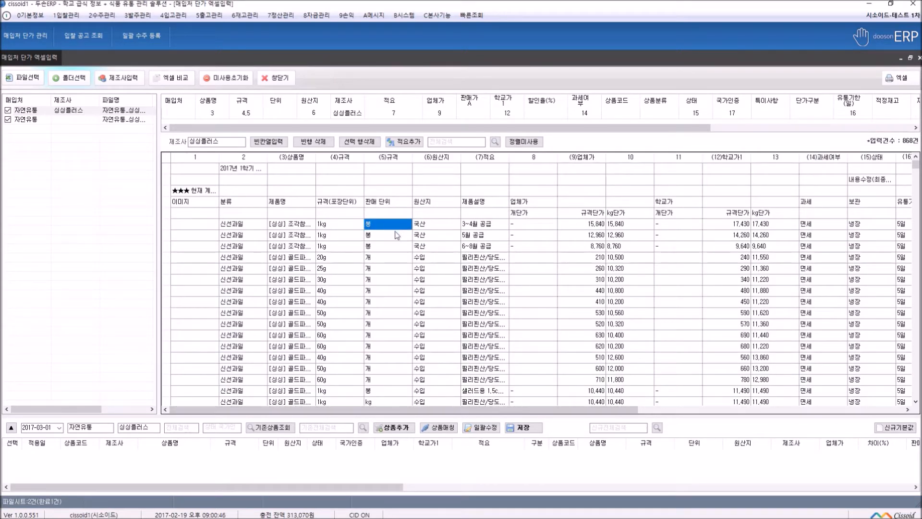
{"action": "left_click", "coordinate": [519, 229]}
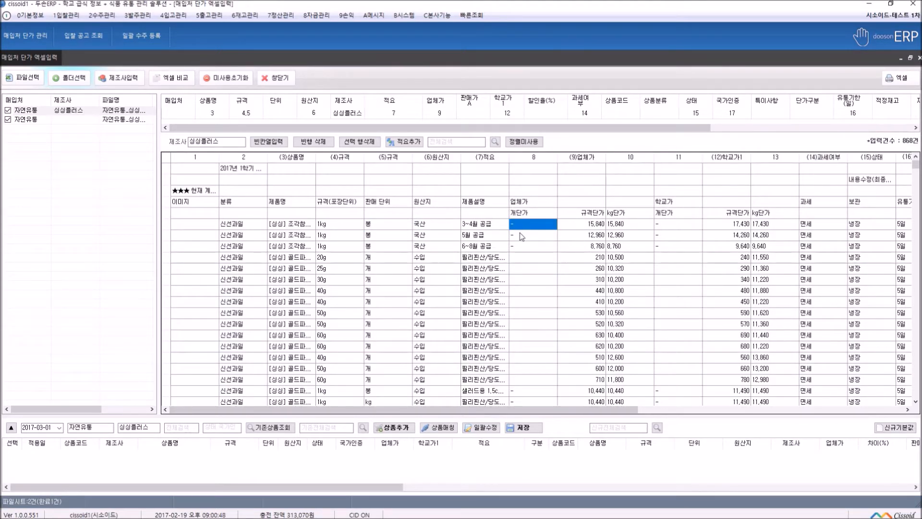
{"action": "key", "text": "Left"}
{"action": "key", "text": "Left"}
{"action": "key", "text": "Left"}
{"action": "key", "text": "Left"}
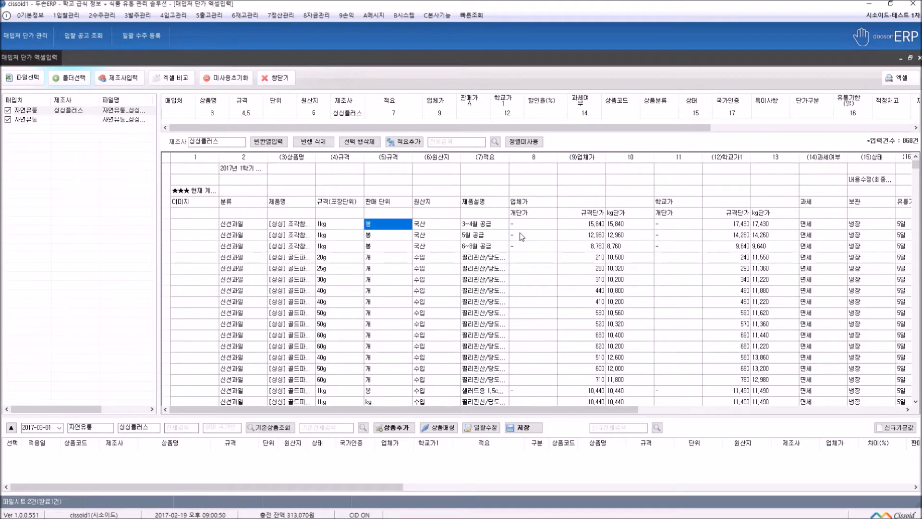
{"action": "key", "text": "Right"}
{"action": "key", "text": "Right"}
{"action": "key", "text": "Right"}
{"action": "key", "text": "Right"}
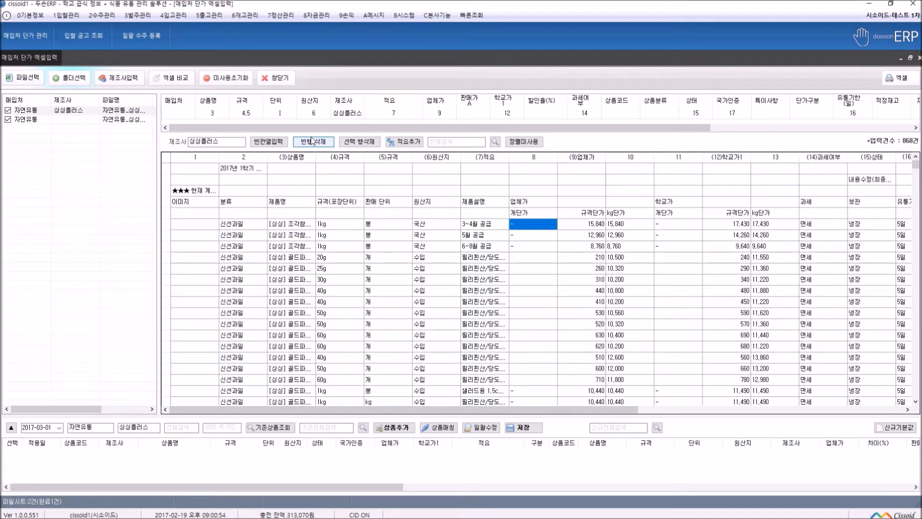
Map 단위 to column 5 and set the 규격 mapping to 4(8).
{"action": "key", "text": "Left"}
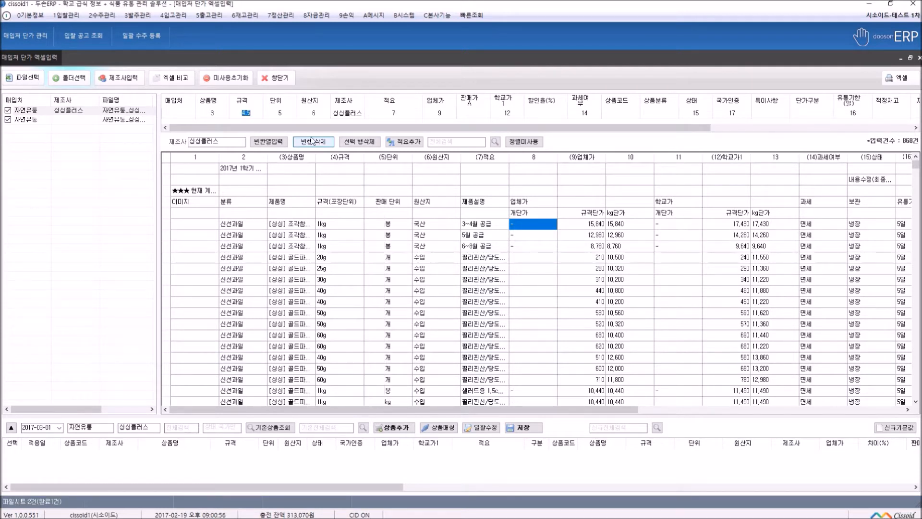
{"action": "key", "text": "Right"}
{"action": "key", "text": "Return"}
Enter 20g*50 in column 8 of the first product row and look at the combined 규격 column.
{"action": "left_click", "coordinate": [544, 227]}
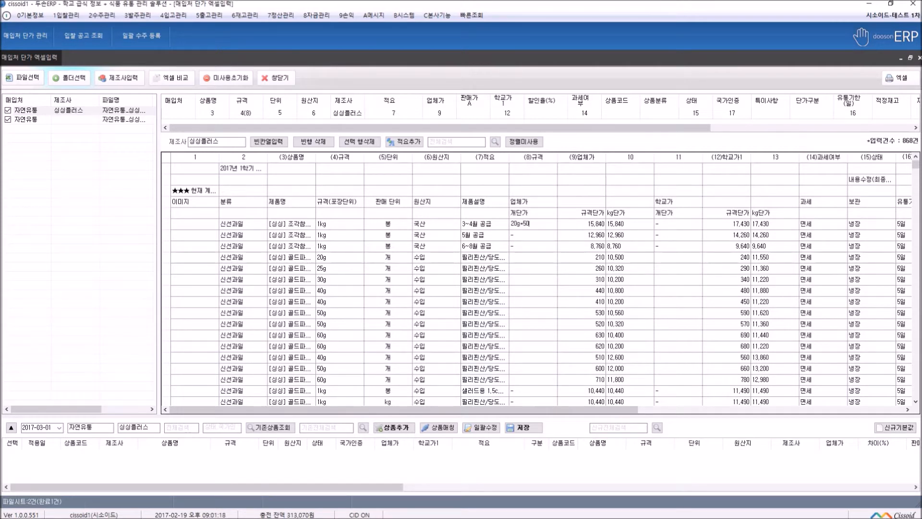
{"action": "key", "text": "Tab"}
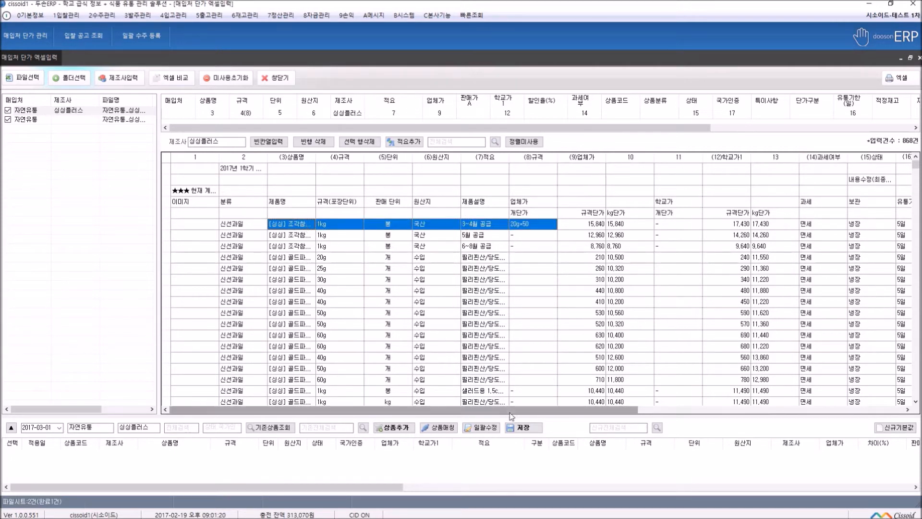
{"action": "left_click_drag", "start_coordinate": [514, 410], "coordinate": [842, 418]}
{"action": "left_click", "coordinate": [841, 226]}
{"action": "left_click", "coordinate": [626, 225]}
{"action": "left_click", "coordinate": [422, 215]}
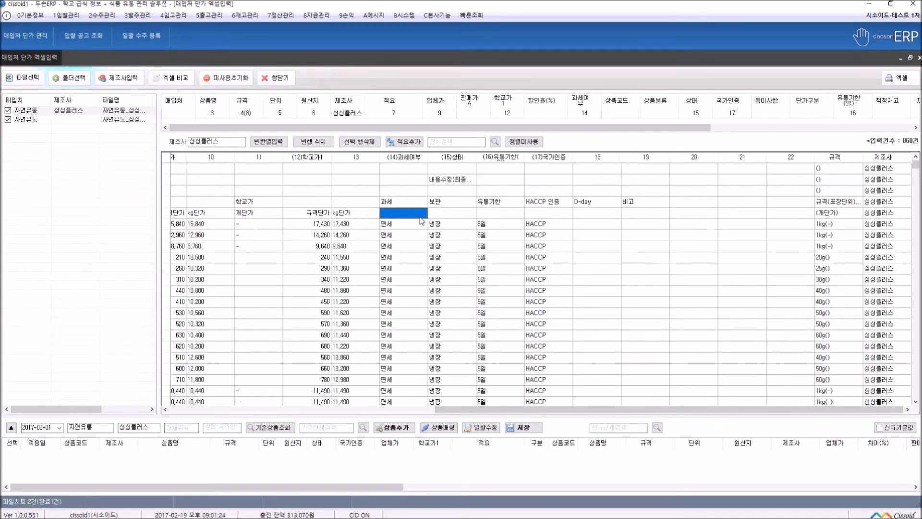
Refresh the 4(8) mapping of 규격 and check the first product row's combined 규격 value.
{"action": "left_click", "coordinate": [255, 113]}
{"action": "left_click", "coordinate": [279, 114]}
{"action": "left_click_drag", "start_coordinate": [483, 407], "coordinate": [545, 408]}
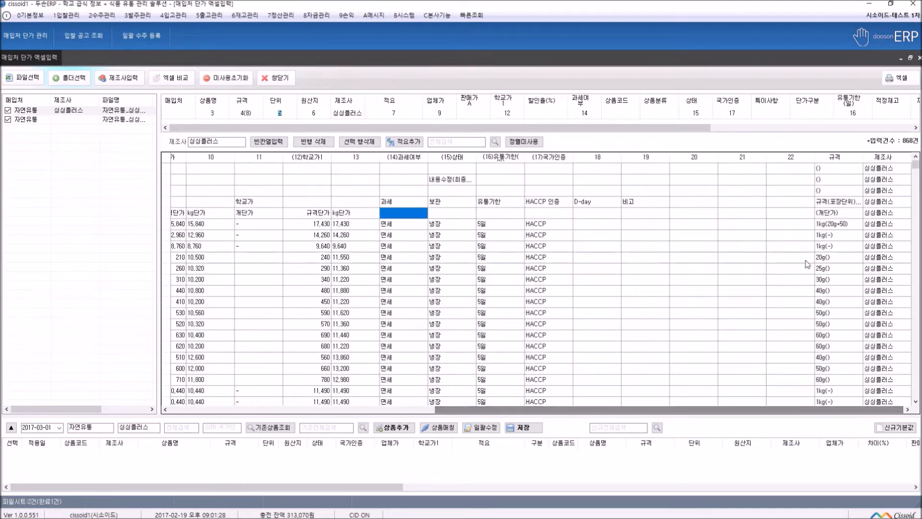
{"action": "left_click", "coordinate": [824, 224]}
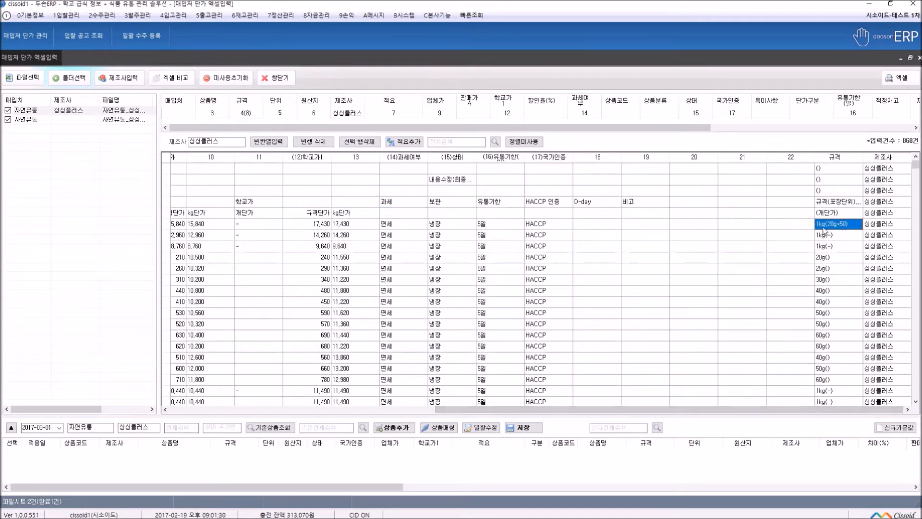
{"action": "left_click_drag", "start_coordinate": [572, 412], "coordinate": [301, 411]}
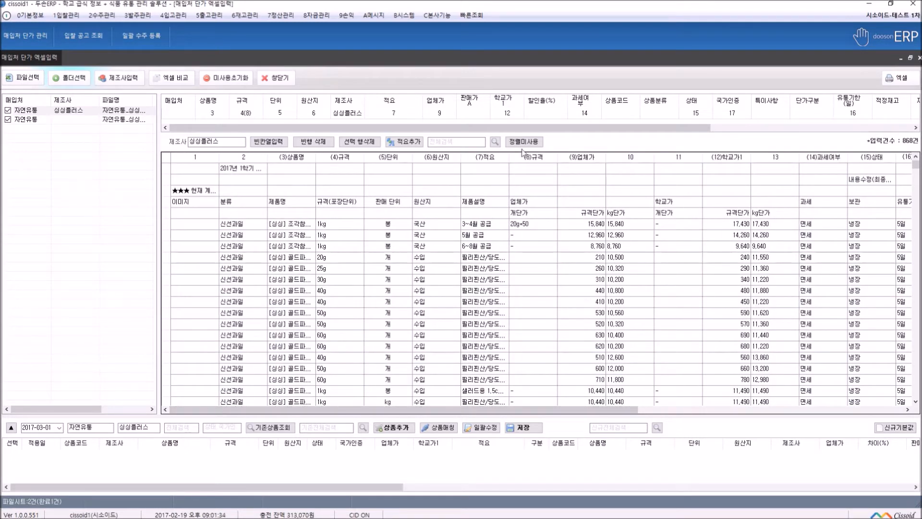
{"action": "left_click_drag", "start_coordinate": [306, 201], "coordinate": [536, 292]}
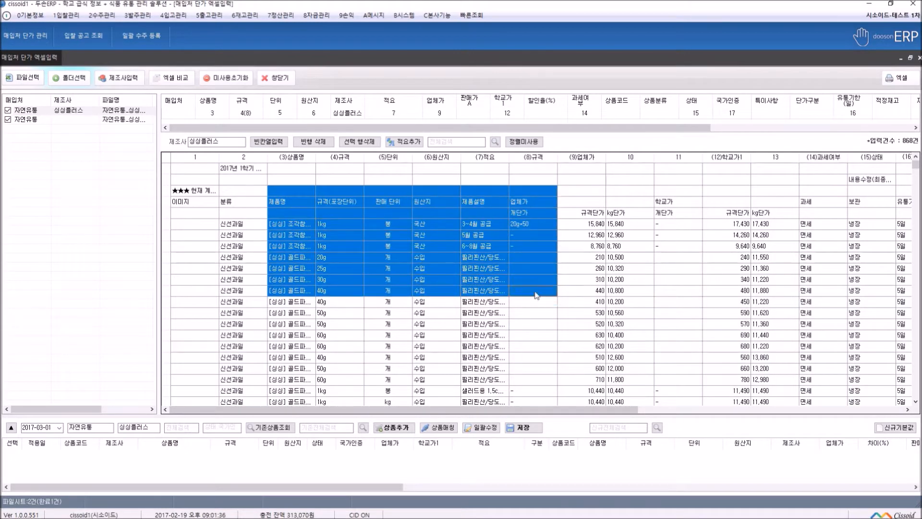
{"action": "left_click", "coordinate": [536, 292]}
{"action": "left_click_drag", "start_coordinate": [302, 257], "coordinate": [367, 295]}
{"action": "left_click", "coordinate": [336, 215]}
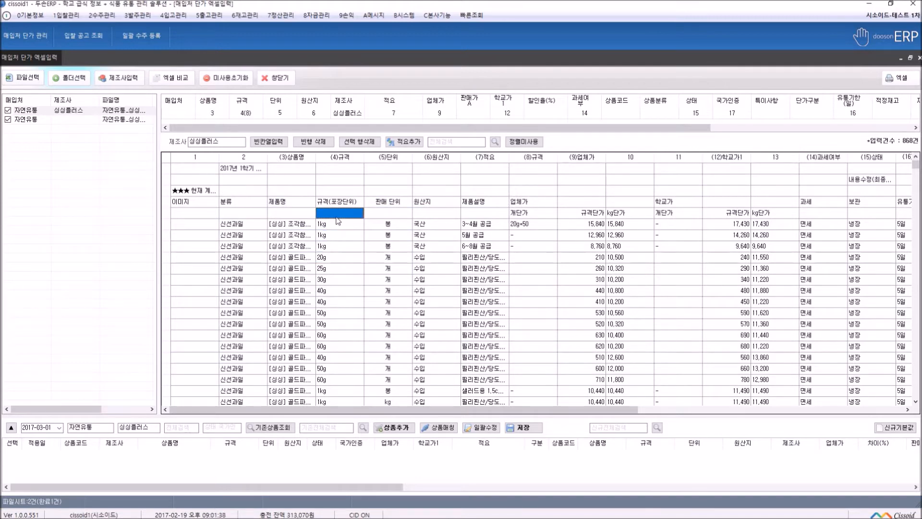
{"action": "scroll", "coordinate": [312, 246], "scroll_direction": "down", "scroll_amount": 3}
{"action": "scroll", "coordinate": [308, 246], "scroll_direction": "up", "scroll_amount": 3}
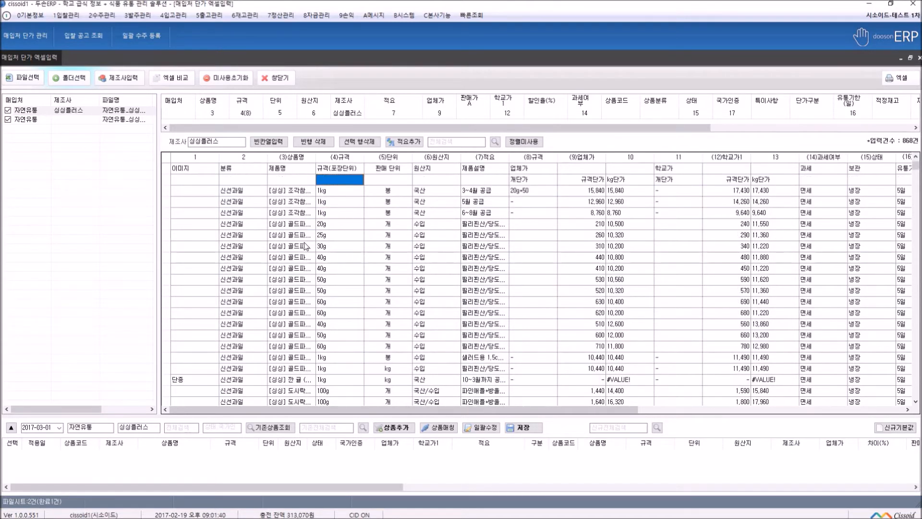
Map the 상품분류 field to Excel column 2.
{"action": "left_click", "coordinate": [236, 192]}
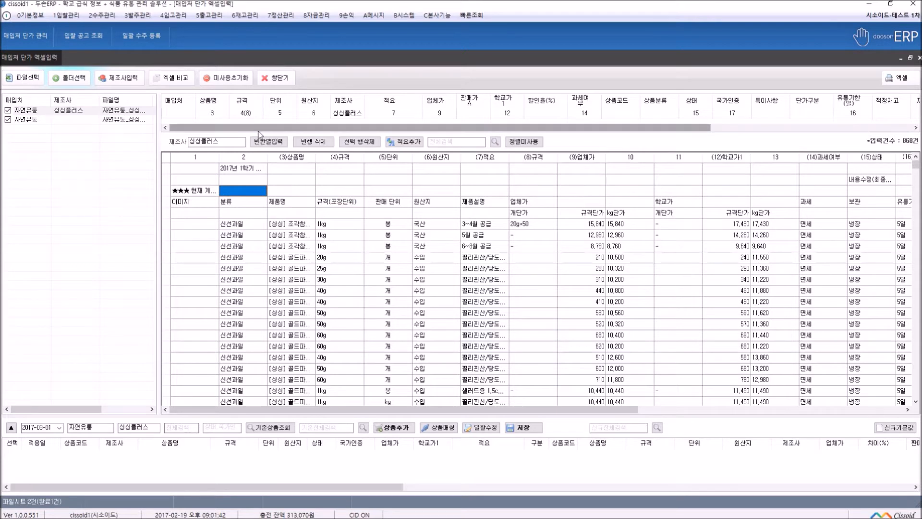
{"action": "left_click", "coordinate": [653, 114]}
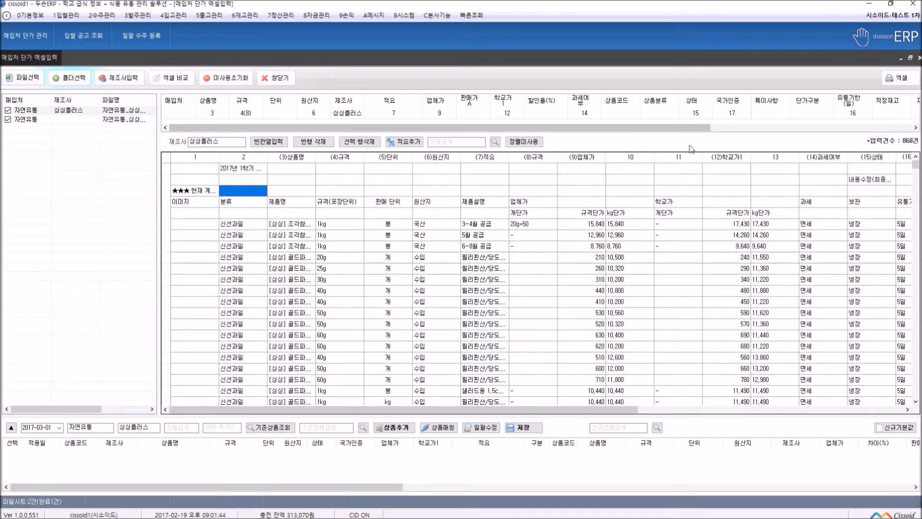
{"action": "key", "text": "Return"}
Clear the 분류 values in the twelve rows below the first product row.
{"action": "left_click_drag", "start_coordinate": [247, 237], "coordinate": [252, 363]}
{"action": "key", "text": "Delete"}
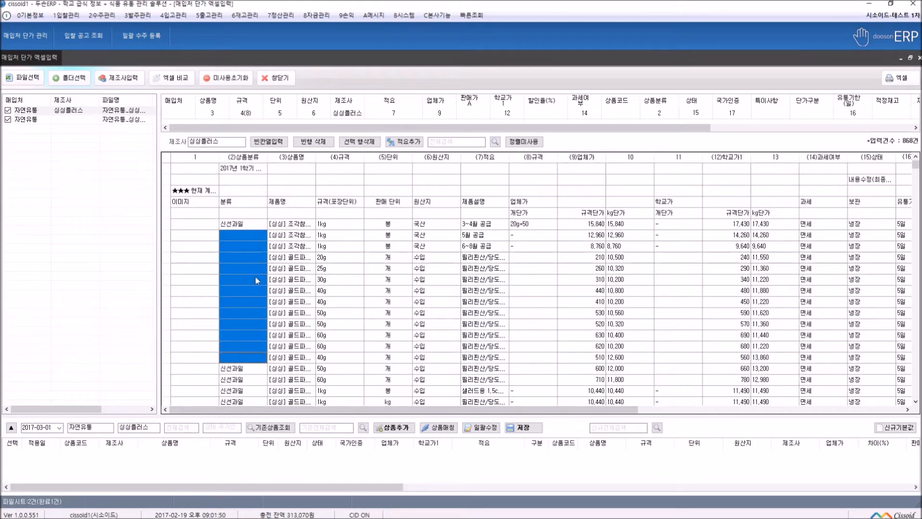
{"action": "left_click", "coordinate": [253, 236]}
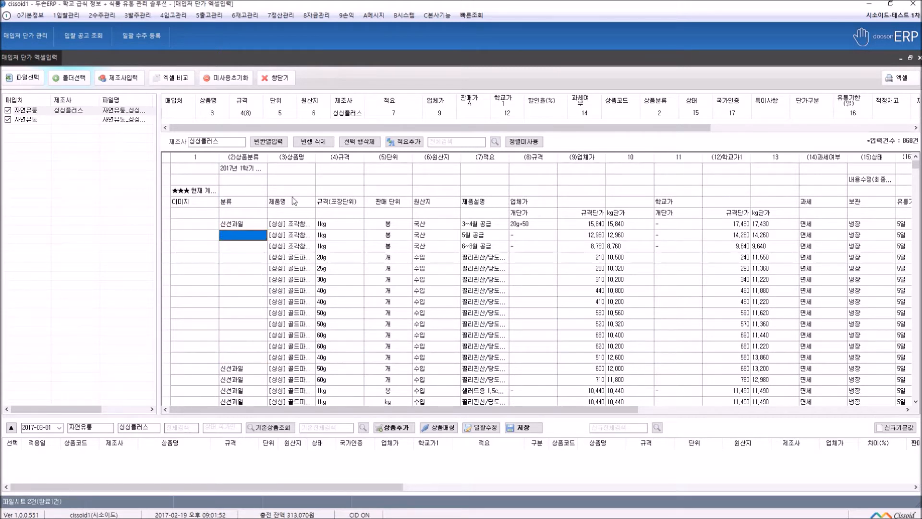
{"action": "left_click", "coordinate": [279, 145]}
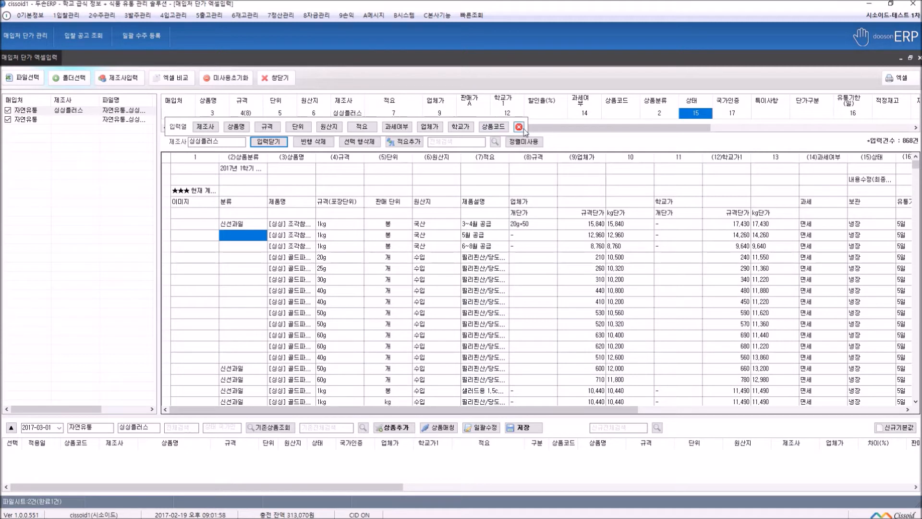
{"action": "left_click", "coordinate": [268, 142]}
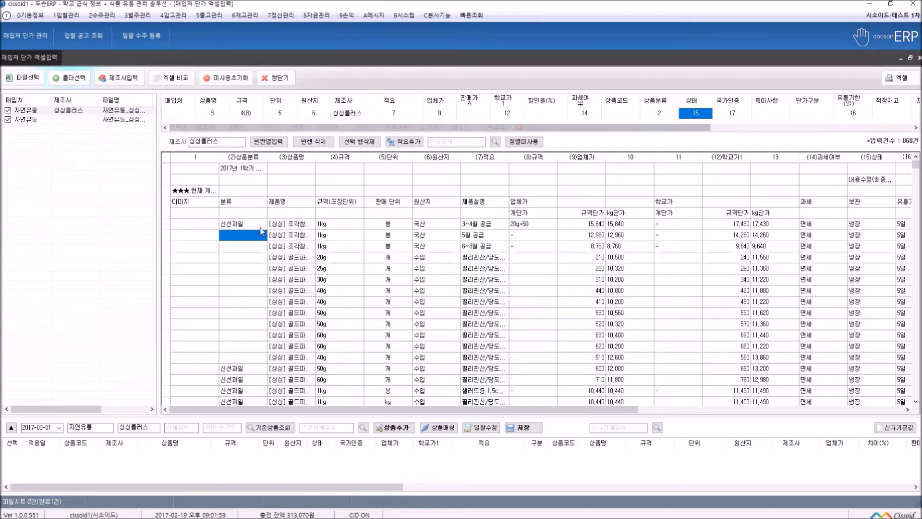
Map 상품명 to column 2, fill that column's blank cells using the 상품명 blank-fill option (빈칸열입력), and check the filled rows.
{"action": "left_click", "coordinate": [220, 117]}
{"action": "type", "text": "2"}
{"action": "key", "text": "Tab"}
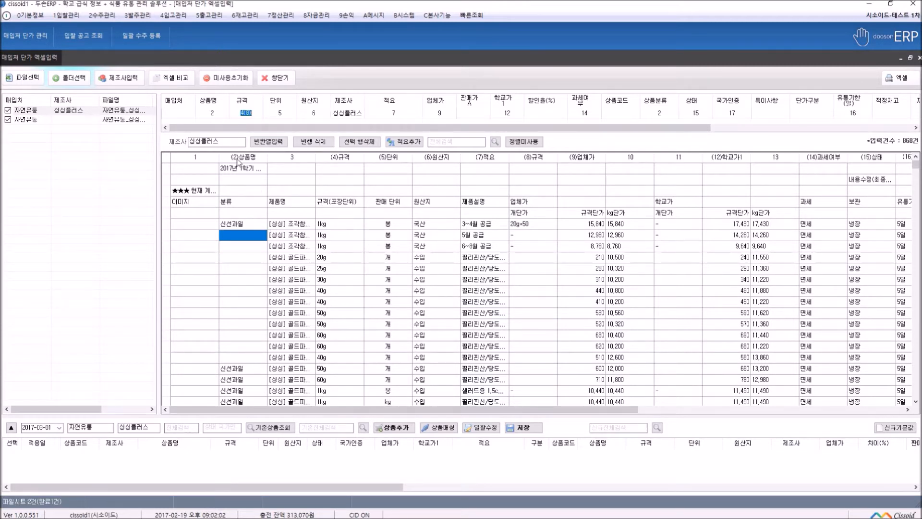
{"action": "left_click", "coordinate": [247, 235]}
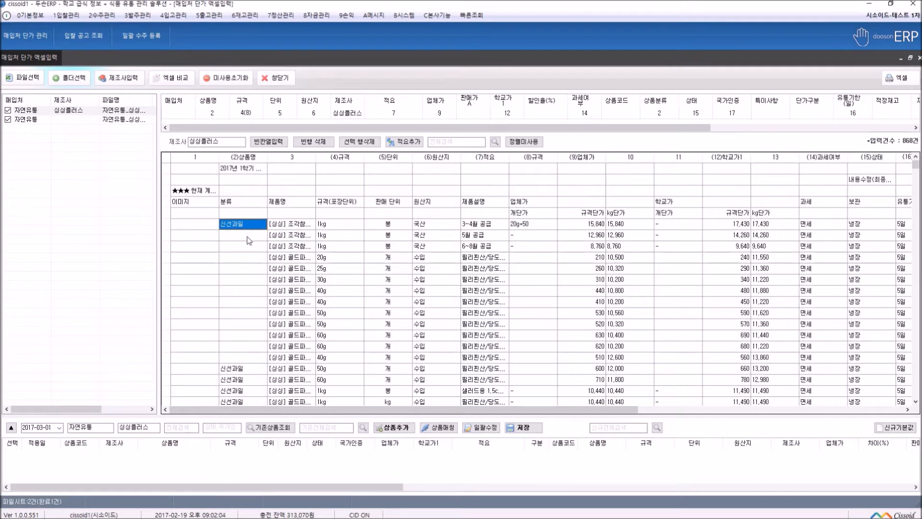
{"action": "left_click_drag", "start_coordinate": [247, 237], "coordinate": [256, 362]}
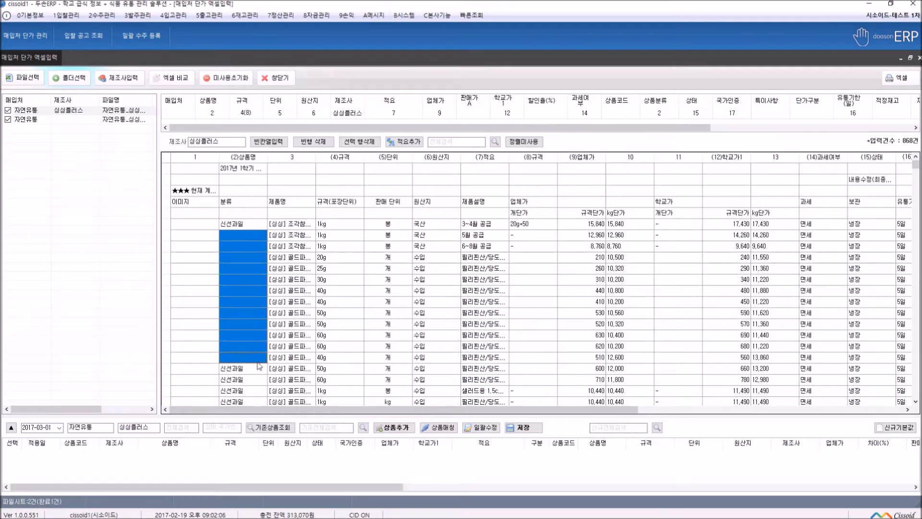
{"action": "left_click", "coordinate": [258, 344]}
{"action": "left_click", "coordinate": [268, 141]}
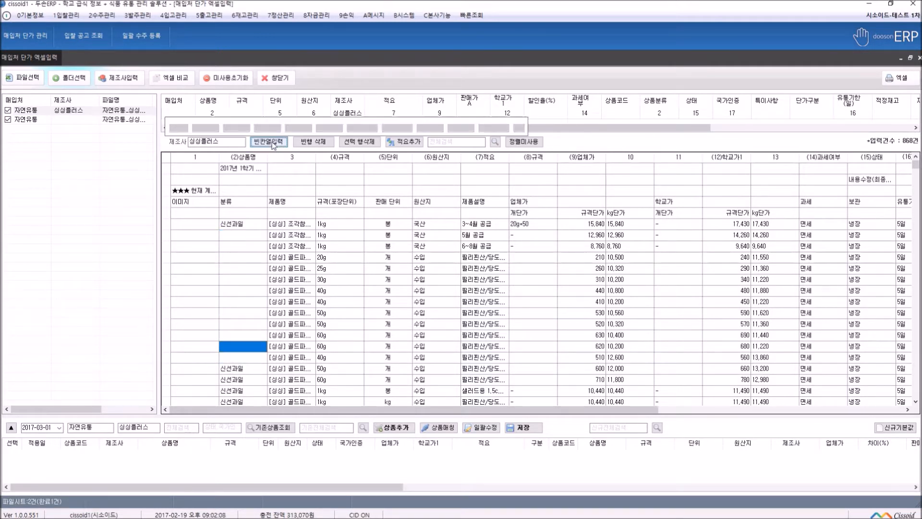
{"action": "left_click", "coordinate": [237, 126]}
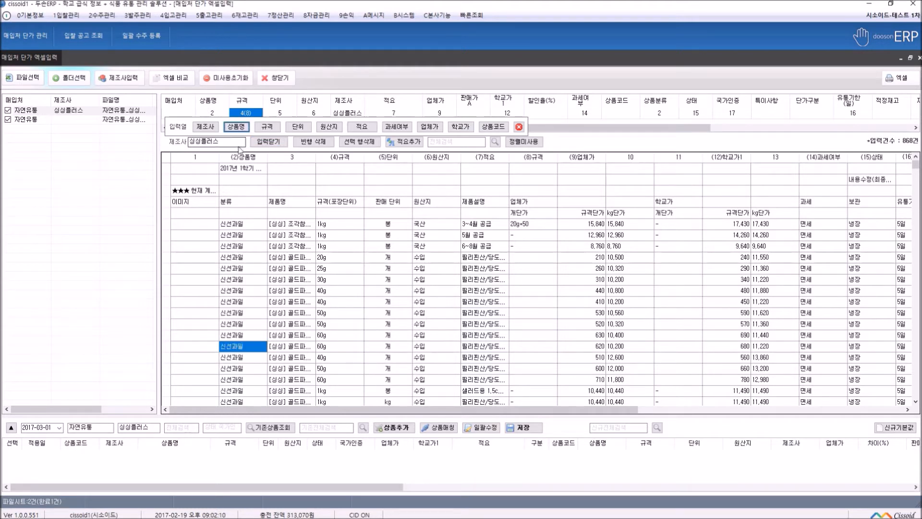
{"action": "left_click_drag", "start_coordinate": [247, 236], "coordinate": [258, 304]}
{"action": "left_click", "coordinate": [257, 250]}
{"action": "left_click_drag", "start_coordinate": [250, 235], "coordinate": [247, 291]}
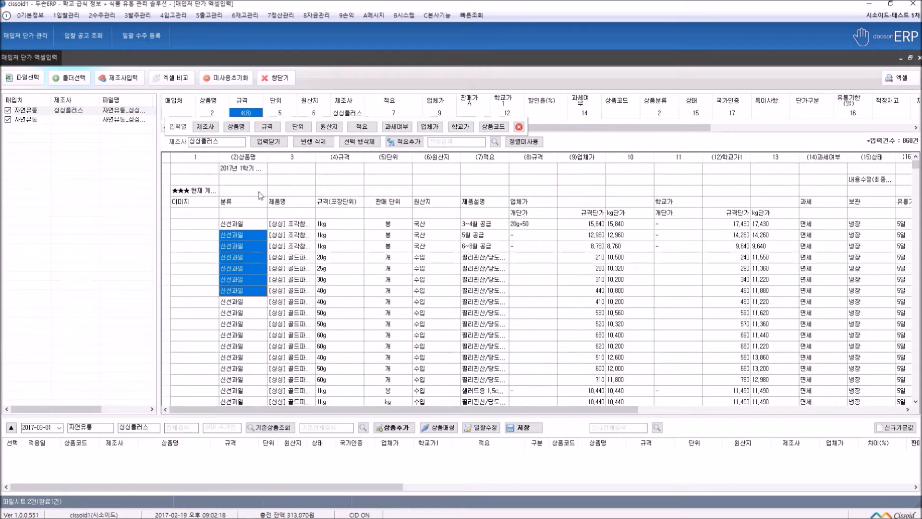
Close the blank-fill options, set the mappings to column 3 for 상품명 and column 4 for 규격, and clear the 제조사 mapping.
{"action": "left_click", "coordinate": [520, 126]}
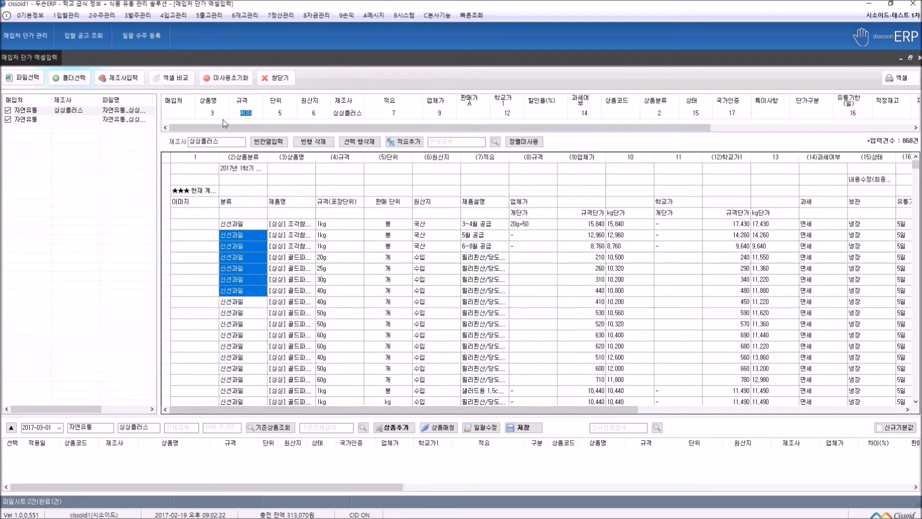
{"action": "key", "text": "BackSpace"}
{"action": "key", "text": "Return"}
{"action": "left_click", "coordinate": [354, 114]}
{"action": "key", "text": "BackSpace"}
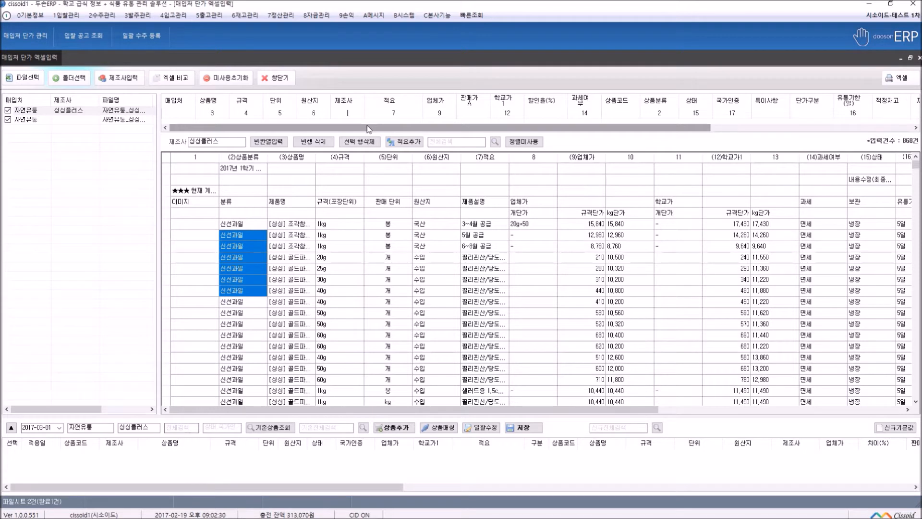
{"action": "left_click", "coordinate": [283, 247]}
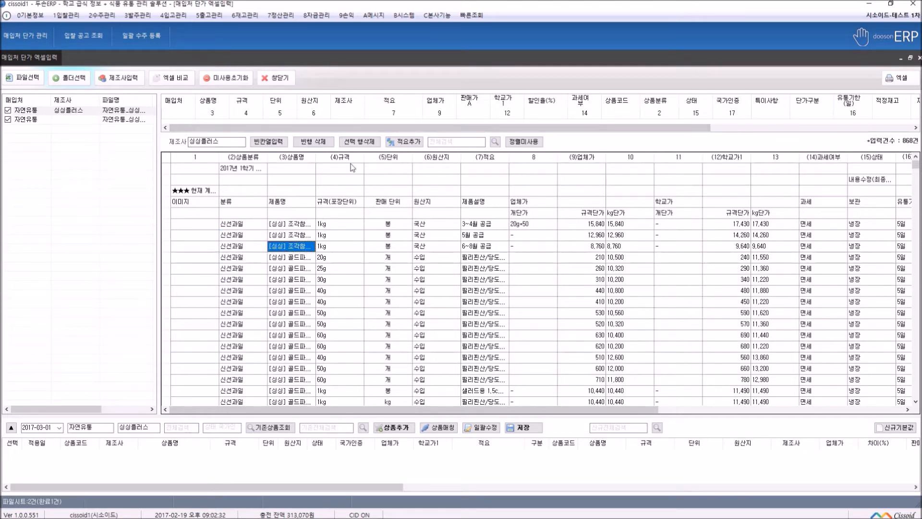
Examine the sheet's header rows against the field mappings, including 학교가1, 원산지 and the unmapped column 8.
{"action": "left_click", "coordinate": [505, 112]}
{"action": "left_click_drag", "start_coordinate": [458, 410], "coordinate": [417, 410]}
{"action": "left_click_drag", "start_coordinate": [390, 220], "coordinate": [438, 215]}
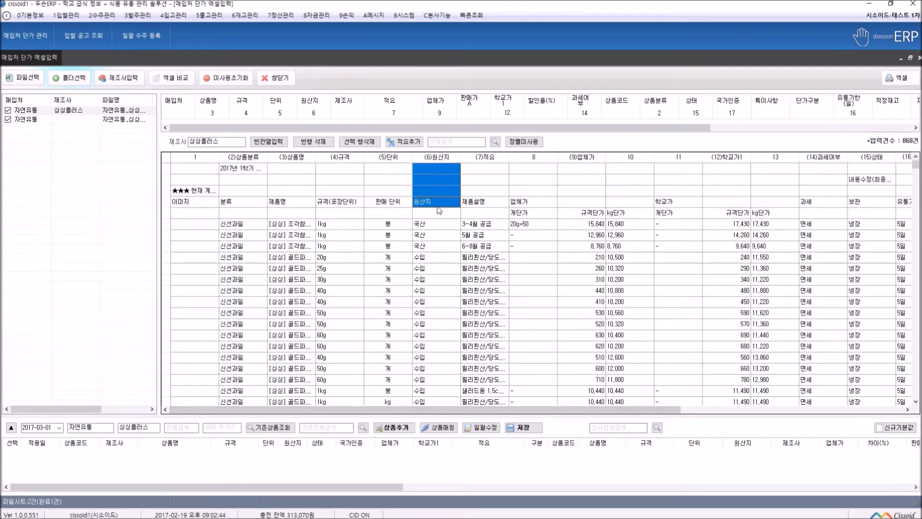
{"action": "left_click_drag", "start_coordinate": [518, 216], "coordinate": [517, 168]}
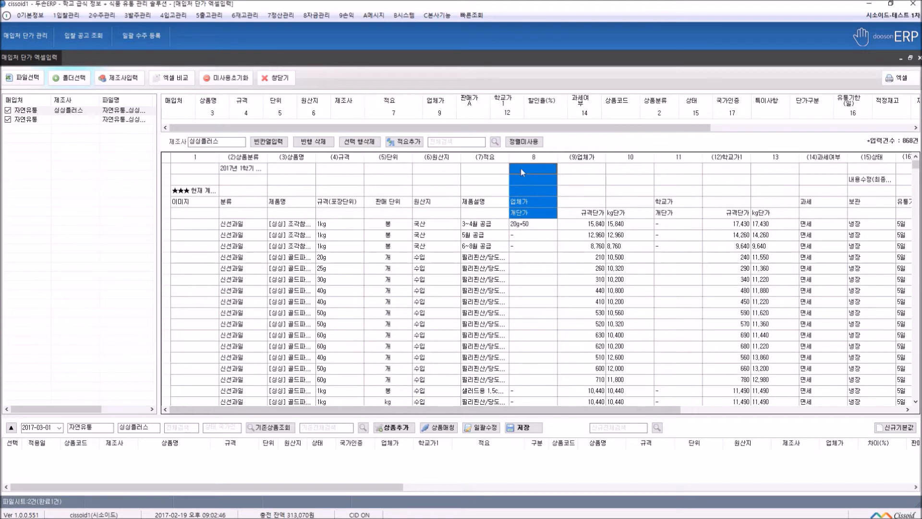
Enter 단종 as the 업체가 value in the row marked 단종 in column 1.
{"action": "scroll", "coordinate": [603, 286], "scroll_direction": "down", "scroll_amount": 5}
{"action": "left_click_drag", "start_coordinate": [619, 250], "coordinate": [195, 248]}
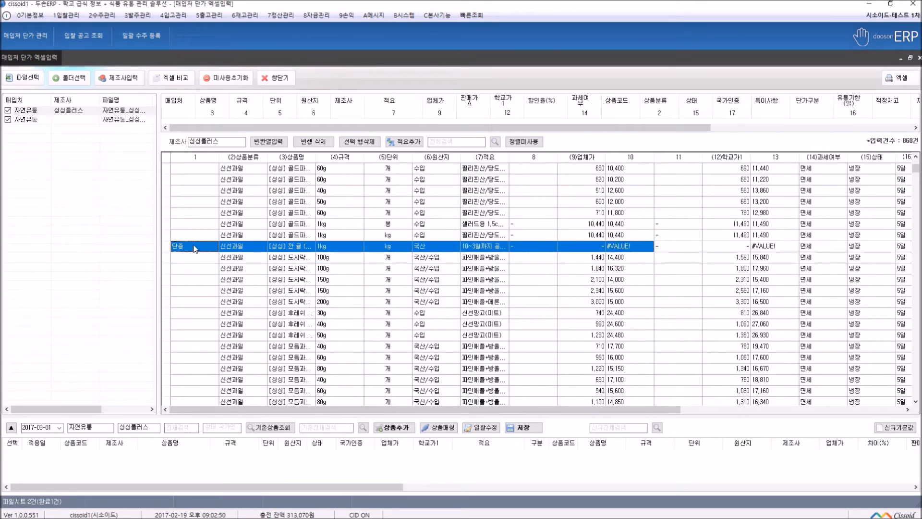
{"action": "left_click", "coordinate": [205, 250]}
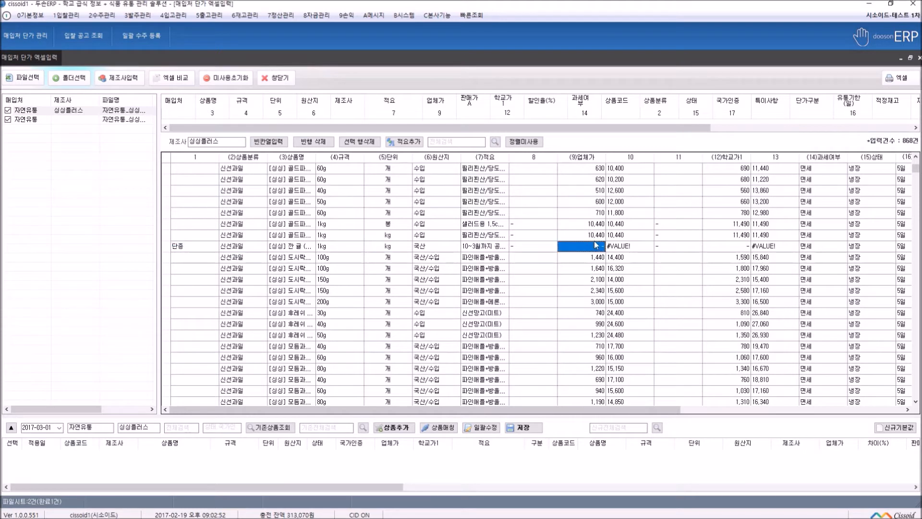
{"action": "type", "text": "eㅐ"}
{"action": "key", "text": "Return"}
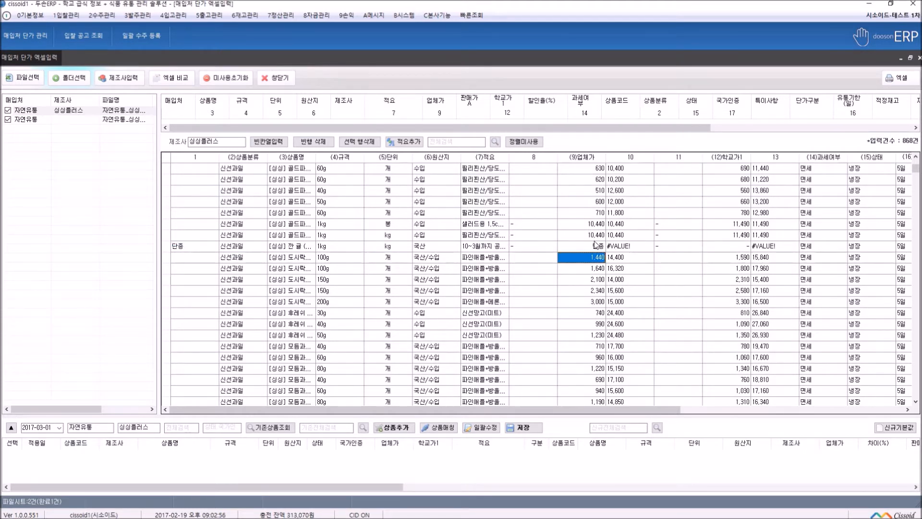
Fill the missing 업체가 of the two 30g fruit rows with their column 8 prices, 390 and 760.
{"action": "scroll", "coordinate": [597, 245], "scroll_direction": "down", "scroll_amount": 10}
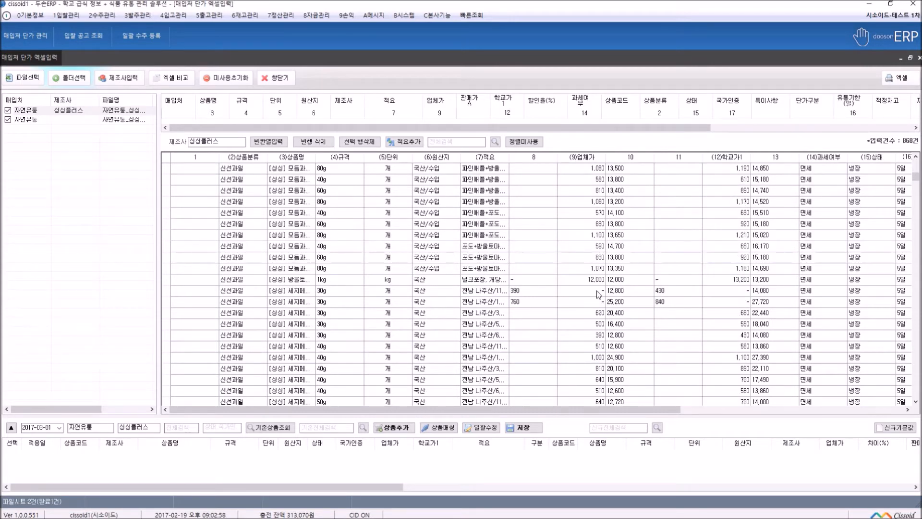
{"action": "left_click_drag", "start_coordinate": [537, 290], "coordinate": [554, 304]}
{"action": "left_click", "coordinate": [574, 293]}
{"action": "scroll", "coordinate": [586, 319], "scroll_direction": "down", "scroll_amount": 10}
{"action": "left_click", "coordinate": [534, 293]}
{"action": "left_click", "coordinate": [530, 300]}
{"action": "left_click", "coordinate": [575, 304]}
Look for further missing 업체가 values, delete the rows without a price amount, and check the remaining list.
{"action": "scroll", "coordinate": [579, 312], "scroll_direction": "down", "scroll_amount": 6}
{"action": "scroll", "coordinate": [579, 316], "scroll_direction": "up", "scroll_amount": 6}
{"action": "scroll", "coordinate": [582, 295], "scroll_direction": "down", "scroll_amount": 5}
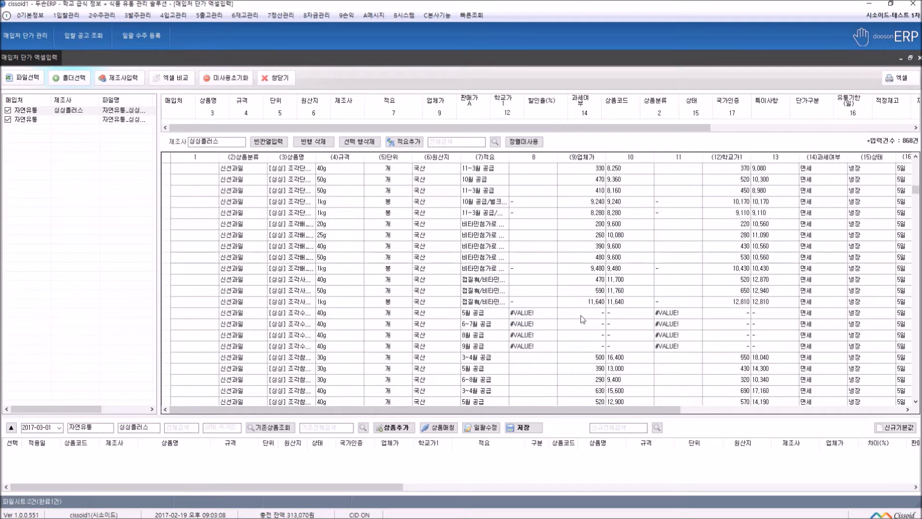
{"action": "scroll", "coordinate": [580, 317], "scroll_direction": "down", "scroll_amount": 15}
{"action": "scroll", "coordinate": [580, 321], "scroll_direction": "up", "scroll_amount": 15}
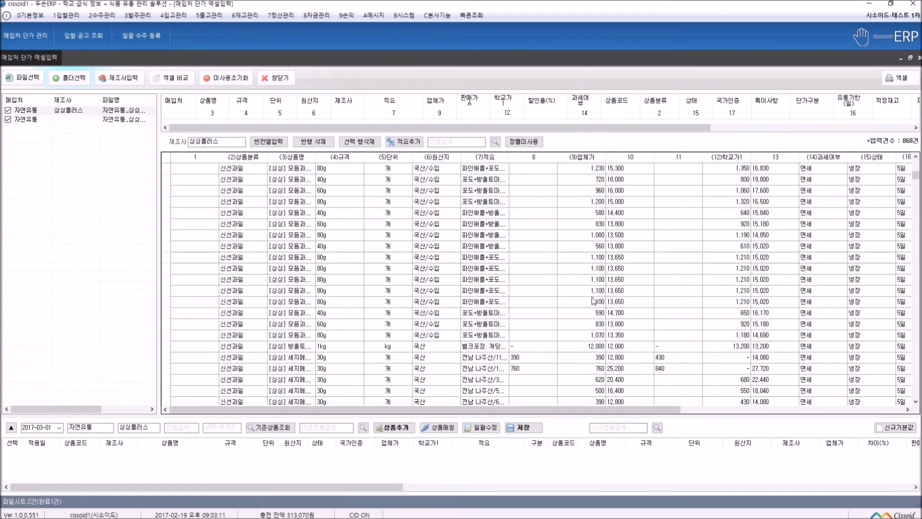
{"action": "scroll", "coordinate": [591, 295], "scroll_direction": "up", "scroll_amount": 8}
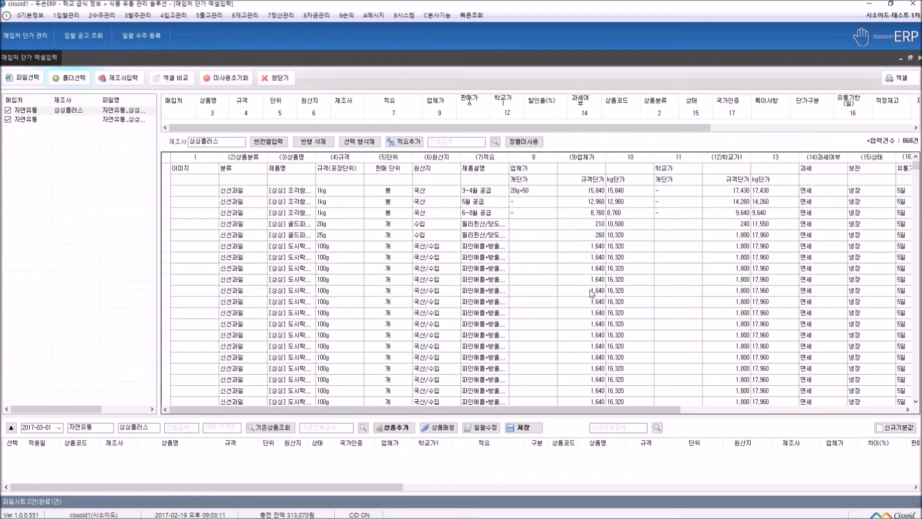
{"action": "left_click", "coordinate": [320, 147]}
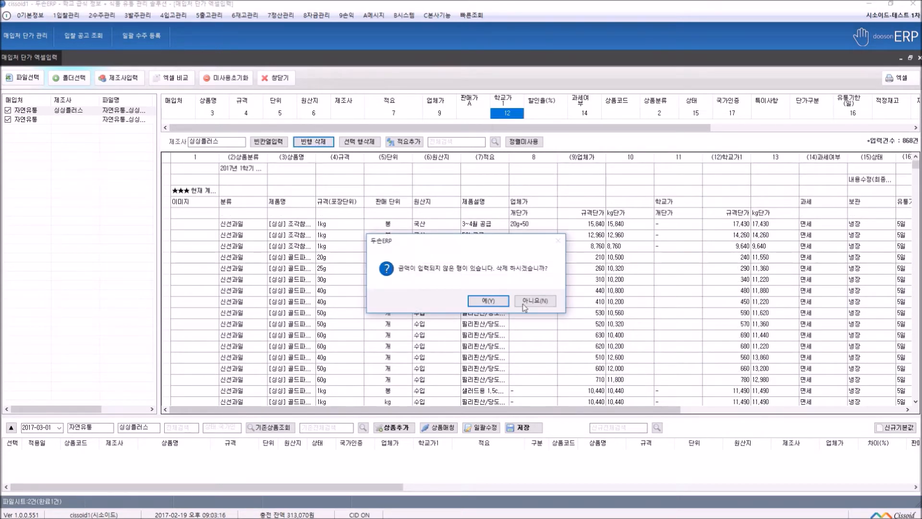
{"action": "left_click", "coordinate": [502, 304]}
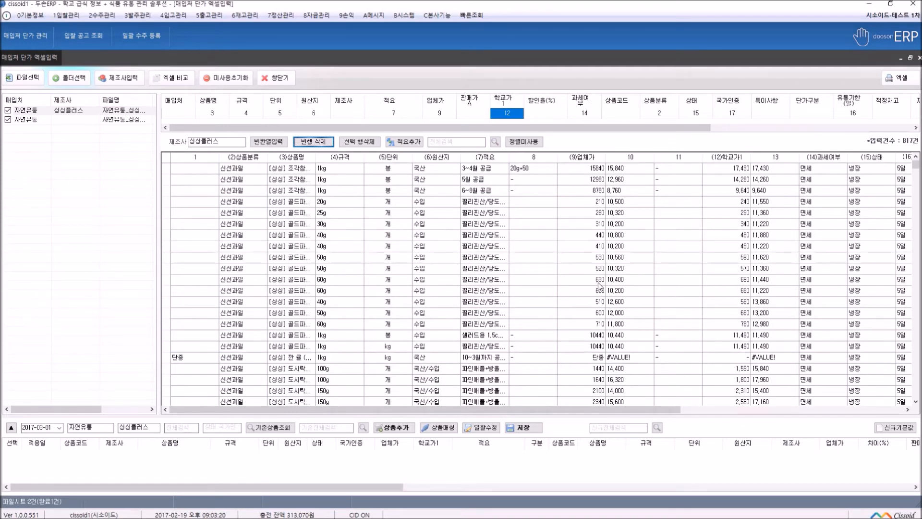
{"action": "scroll", "coordinate": [554, 291], "scroll_direction": "down", "scroll_amount": 10}
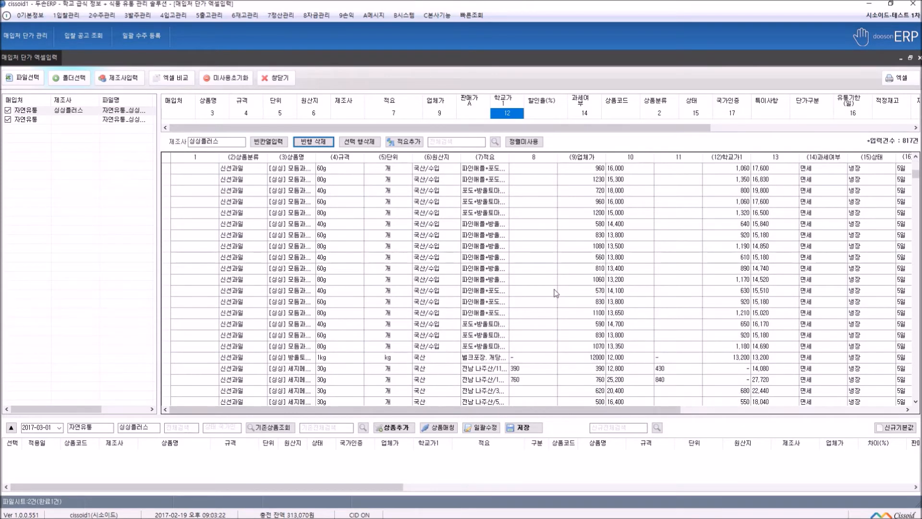
{"action": "scroll", "coordinate": [557, 288], "scroll_direction": "up", "scroll_amount": 10}
Reload the first listed price file, enable column sorting, and sort the rows by 업체가 in ascending order.
{"action": "left_click", "coordinate": [88, 109]}
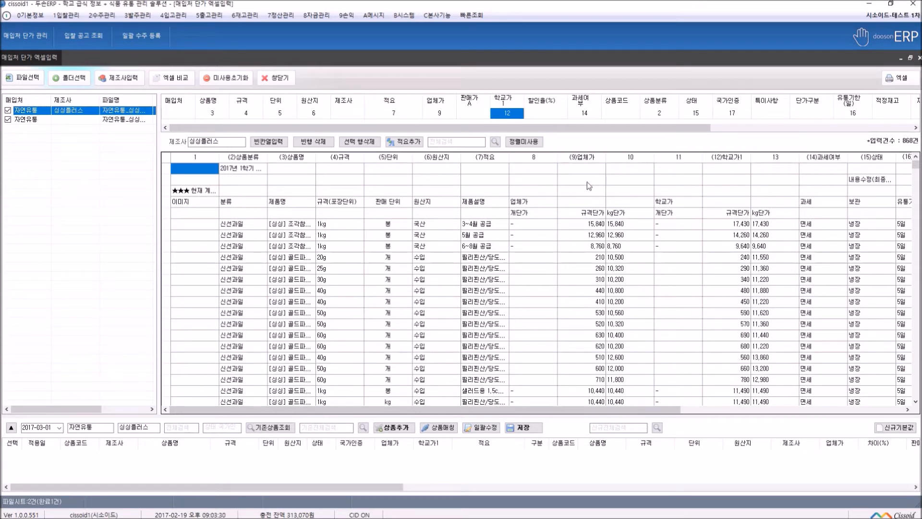
{"action": "left_click", "coordinate": [515, 143]}
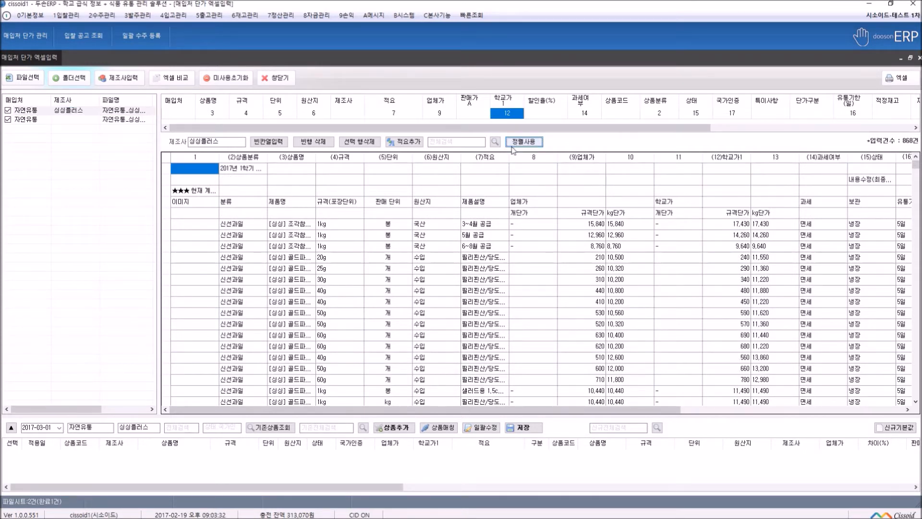
{"action": "left_click", "coordinate": [585, 157]}
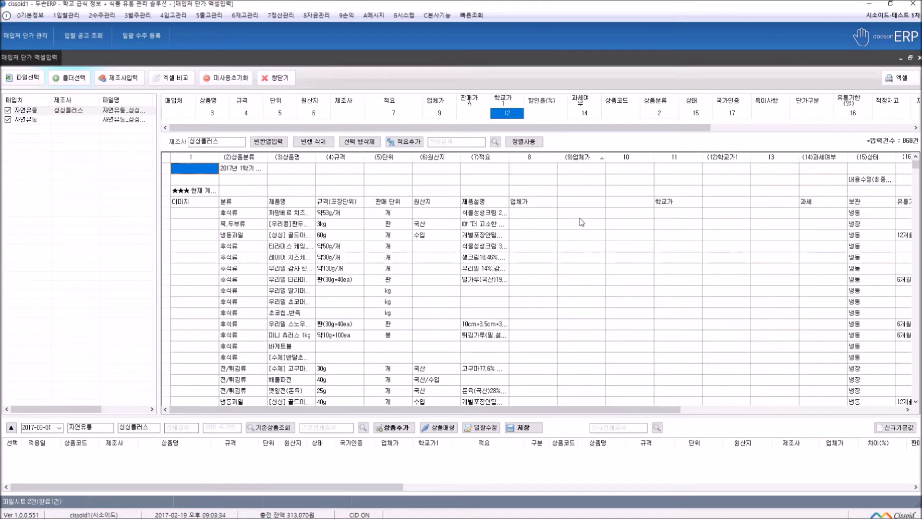
Copy the column 8 values from the 390 row through the 630 row into the same rows of the 업체가 column.
{"action": "scroll", "coordinate": [597, 286], "scroll_direction": "down", "scroll_amount": 3}
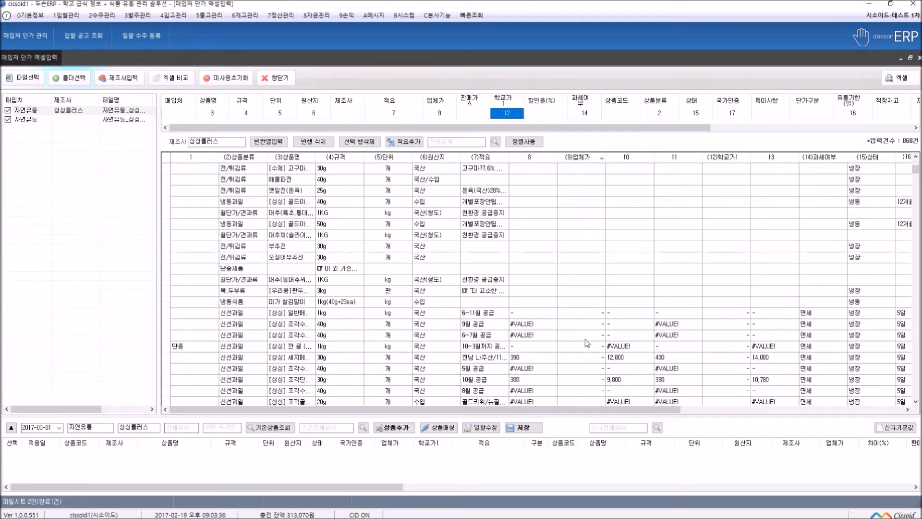
{"action": "scroll", "coordinate": [572, 225], "scroll_direction": "down", "scroll_amount": 5}
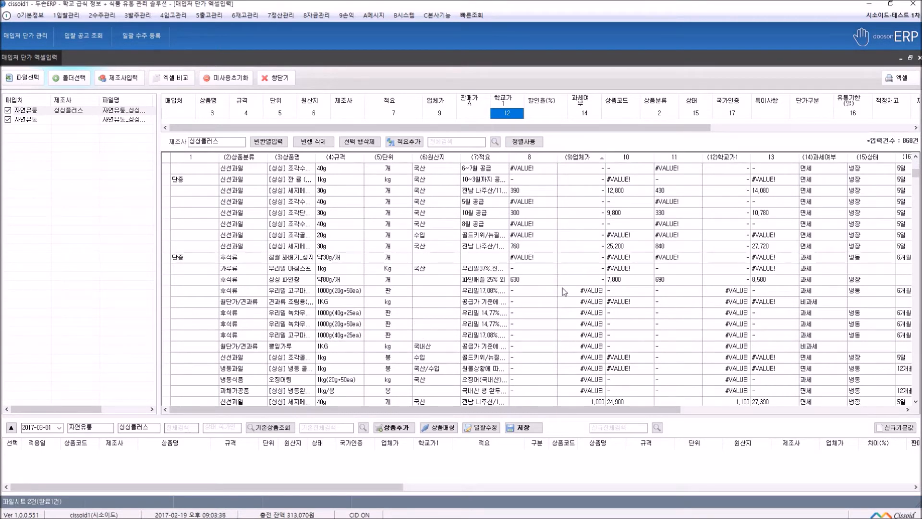
{"action": "left_click", "coordinate": [524, 249]}
{"action": "left_click", "coordinate": [527, 282]}
{"action": "left_click", "coordinate": [523, 248]}
{"action": "left_click", "coordinate": [527, 281]}
{"action": "scroll", "coordinate": [528, 282], "scroll_direction": "down", "scroll_amount": 7}
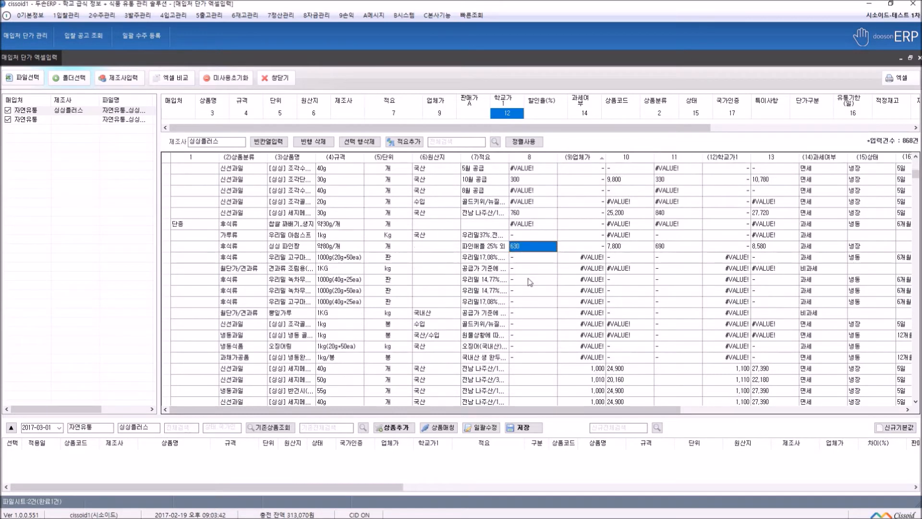
{"action": "scroll", "coordinate": [533, 282], "scroll_direction": "up", "scroll_amount": 8}
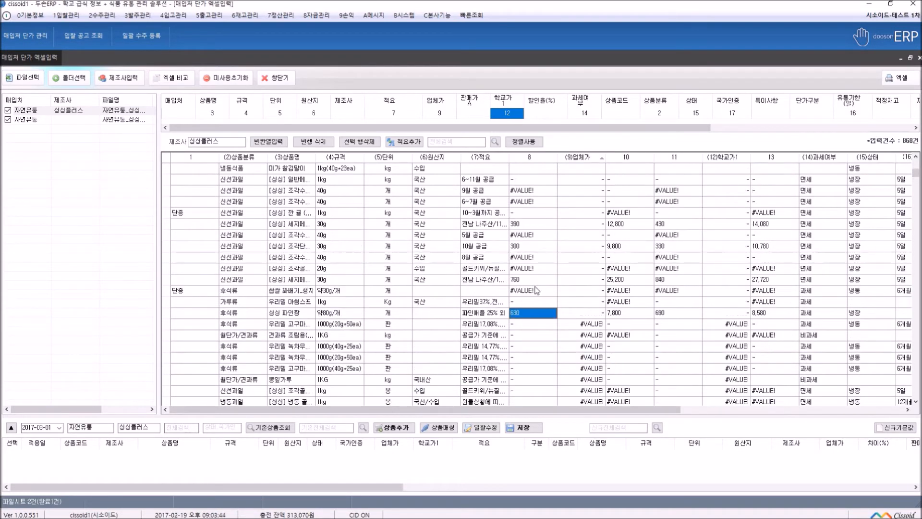
{"action": "left_click", "coordinate": [534, 227], "text": "shift"}
{"action": "key", "text": "ctrl+c"}
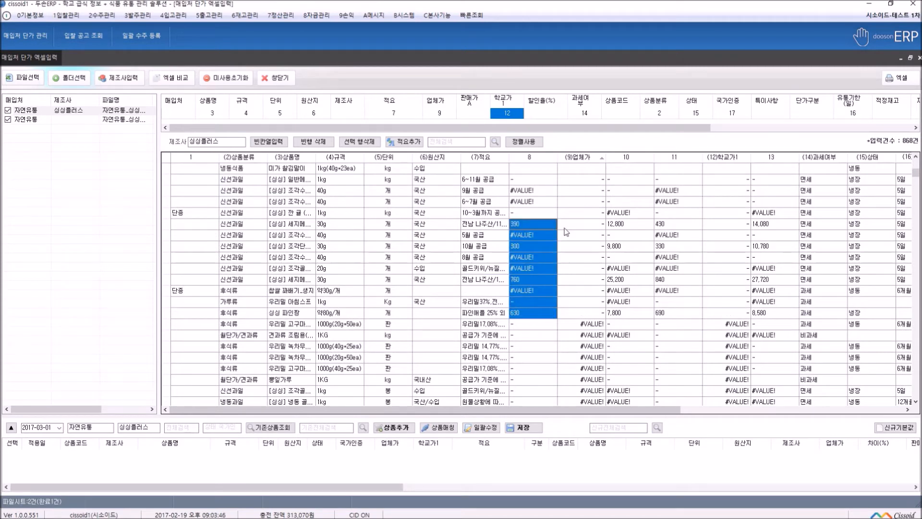
{"action": "left_click", "coordinate": [577, 225]}
{"action": "key", "text": "ctrl+v"}
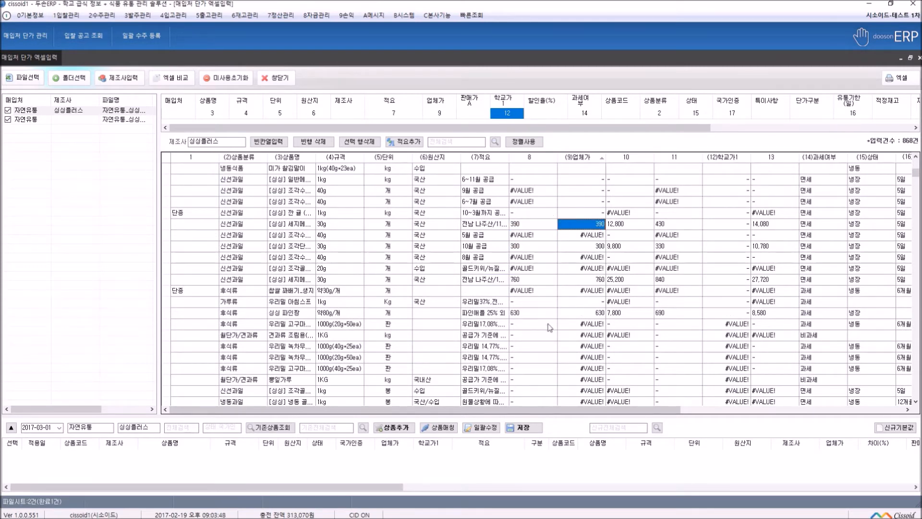
Check the sorted price rows and delete all rows that have no price amount.
{"action": "scroll", "coordinate": [556, 330], "scroll_direction": "down", "scroll_amount": 6}
{"action": "scroll", "coordinate": [557, 336], "scroll_direction": "down", "scroll_amount": 4}
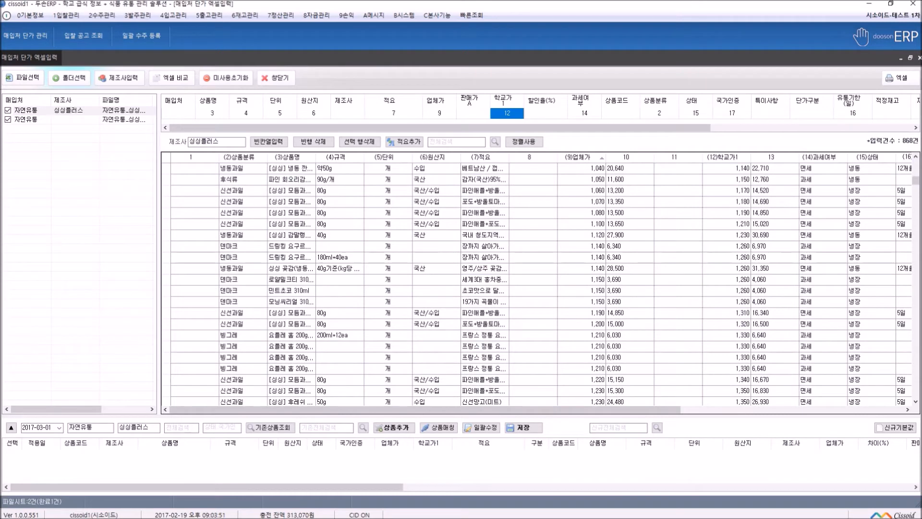
{"action": "left_click_drag", "start_coordinate": [916, 182], "coordinate": [903, 161]}
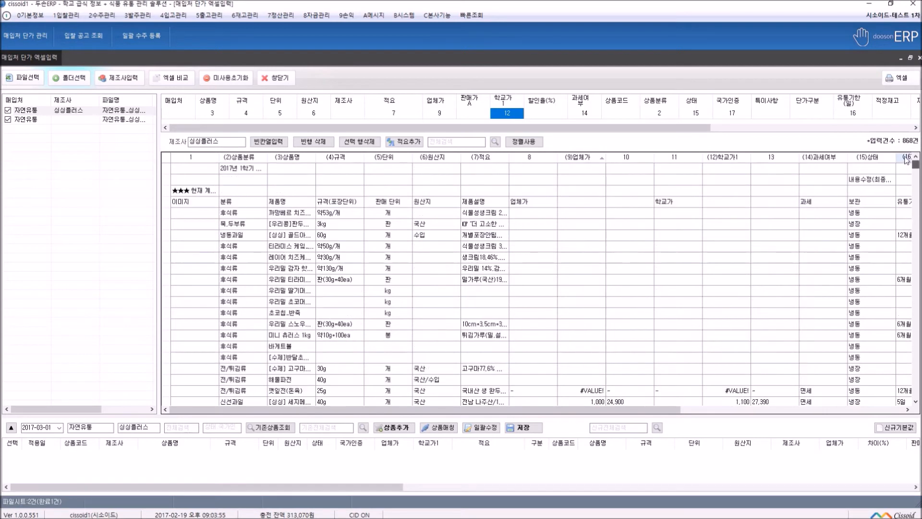
{"action": "left_click", "coordinate": [315, 142]}
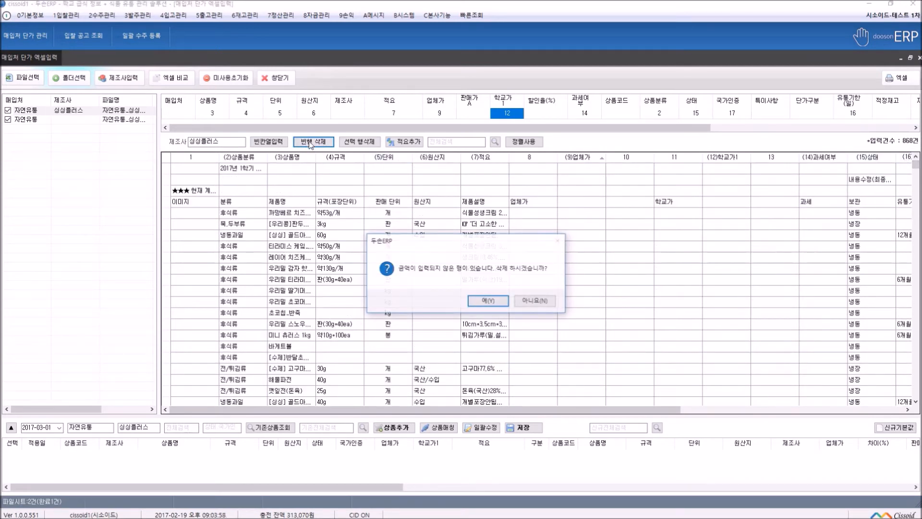
{"action": "left_click", "coordinate": [486, 301]}
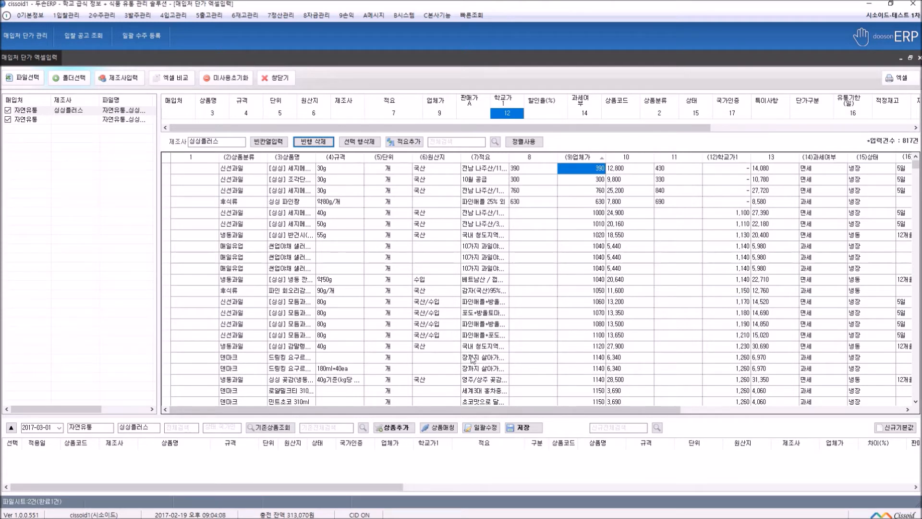
Retrieve the supplier's existing reference products (기준상품조회) dated 2017-03-01 for comparison with the Excel rows.
{"action": "left_click", "coordinate": [265, 428]}
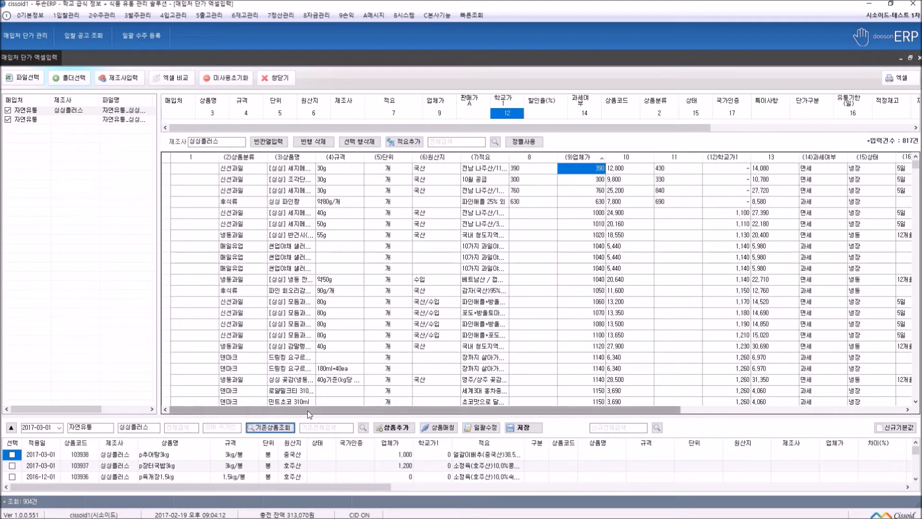
{"action": "left_click_drag", "start_coordinate": [321, 281], "coordinate": [598, 290]}
{"action": "double_click", "coordinate": [599, 290]}
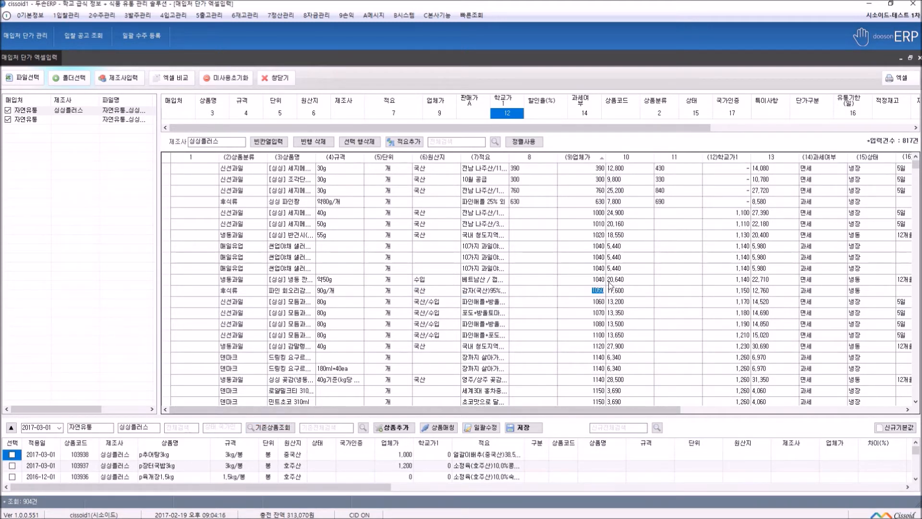
{"action": "left_click", "coordinate": [626, 279]}
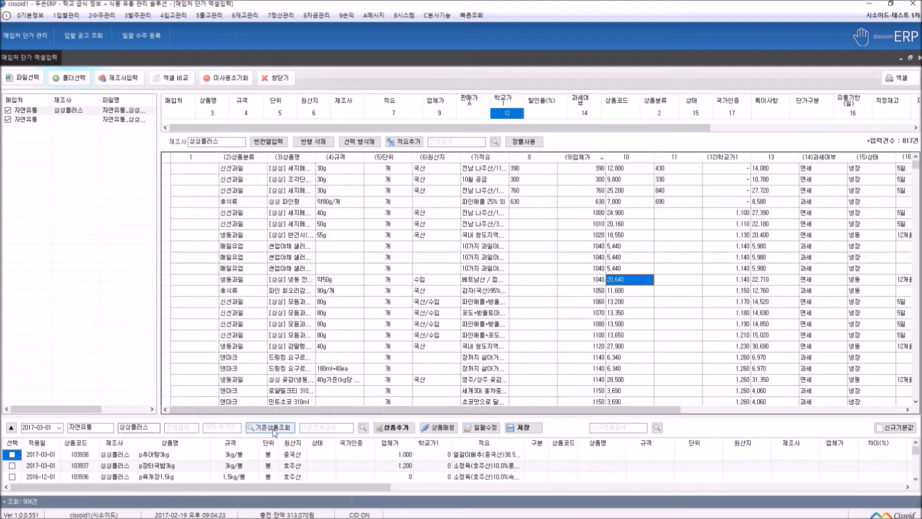
Run 상품추가 on the Excel rows with 상품코드 as a duplicate-check condition.
{"action": "left_click", "coordinate": [381, 426]}
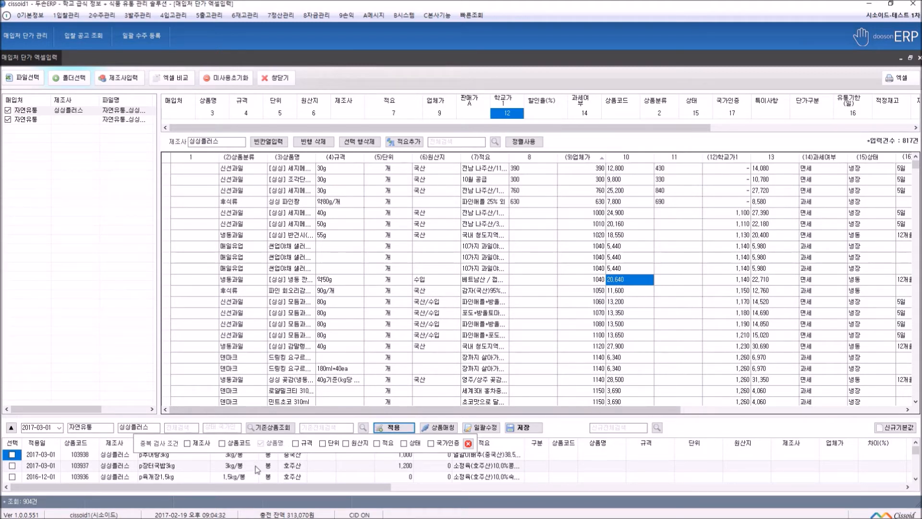
{"action": "left_click", "coordinate": [240, 446]}
{"action": "left_click", "coordinate": [390, 428]}
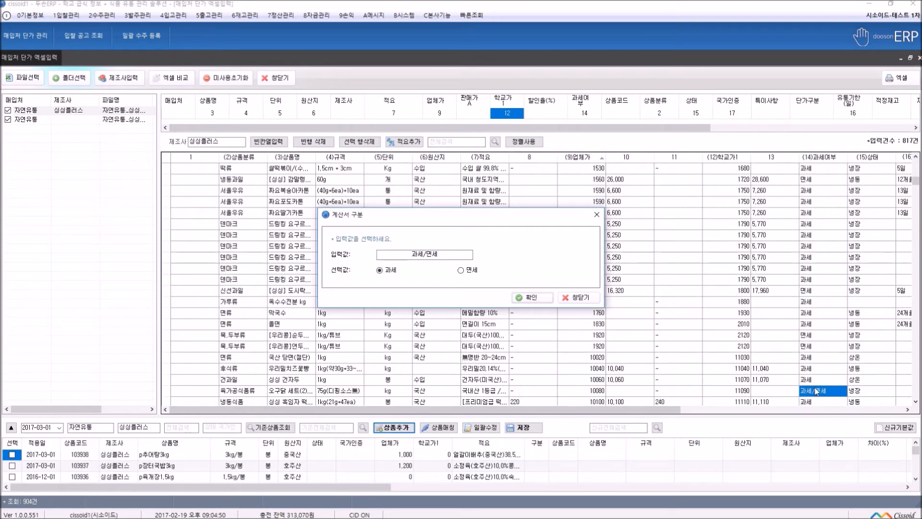
Set the 과세/면세 input value to 과세, register 신선과일 as a new product category, and proceed with adding the products.
{"action": "left_click", "coordinate": [515, 298]}
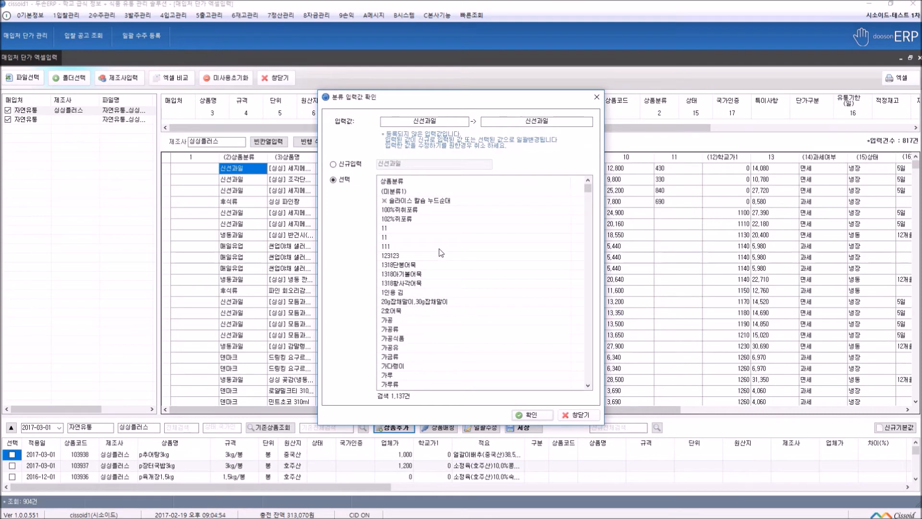
{"action": "left_click", "coordinate": [356, 165]}
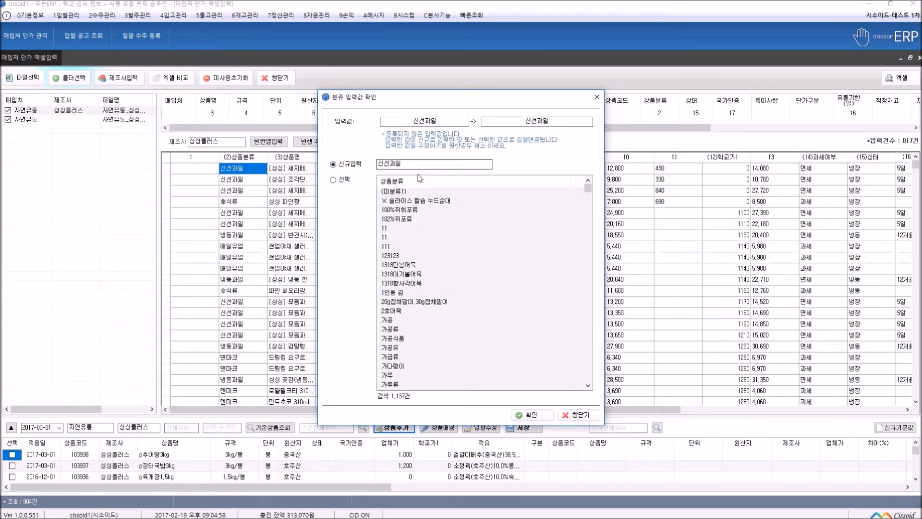
{"action": "left_click", "coordinate": [518, 416]}
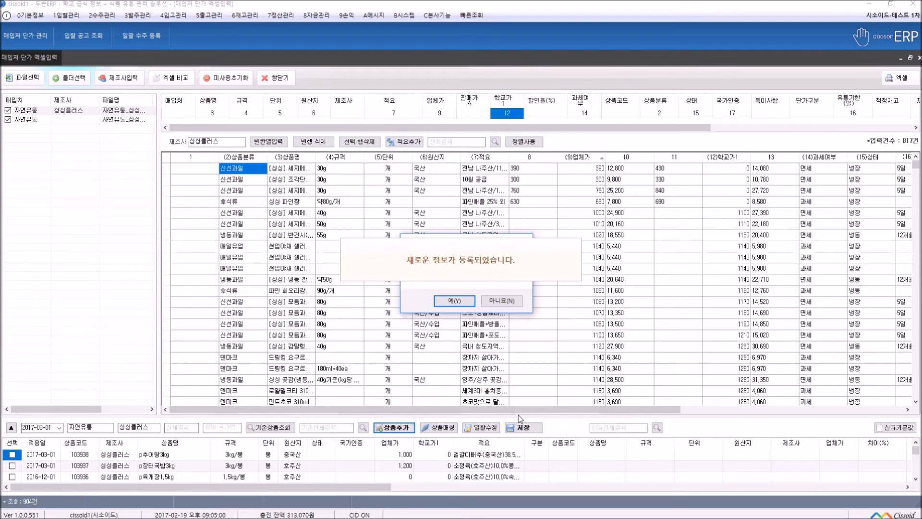
{"action": "left_click", "coordinate": [452, 301]}
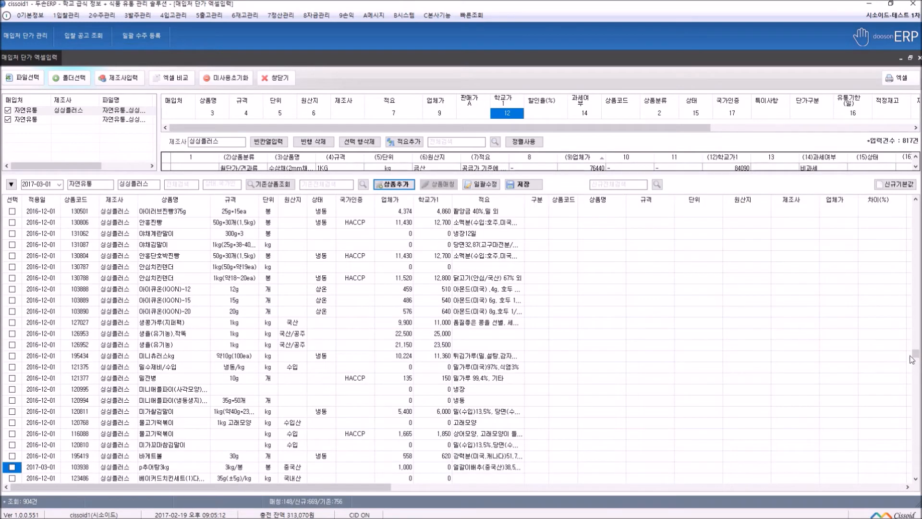
Check the automatically matched (List매칭) rows at the end of the comparison list, including the highlighted row priced at zero.
{"action": "left_click_drag", "start_coordinate": [915, 357], "coordinate": [916, 470]}
{"action": "left_click", "coordinate": [552, 379]}
{"action": "left_click", "coordinate": [543, 356]}
{"action": "left_click", "coordinate": [548, 323]}
{"action": "left_click", "coordinate": [552, 267]}
{"action": "left_click", "coordinate": [583, 323]}
{"action": "left_click", "coordinate": [599, 358]}
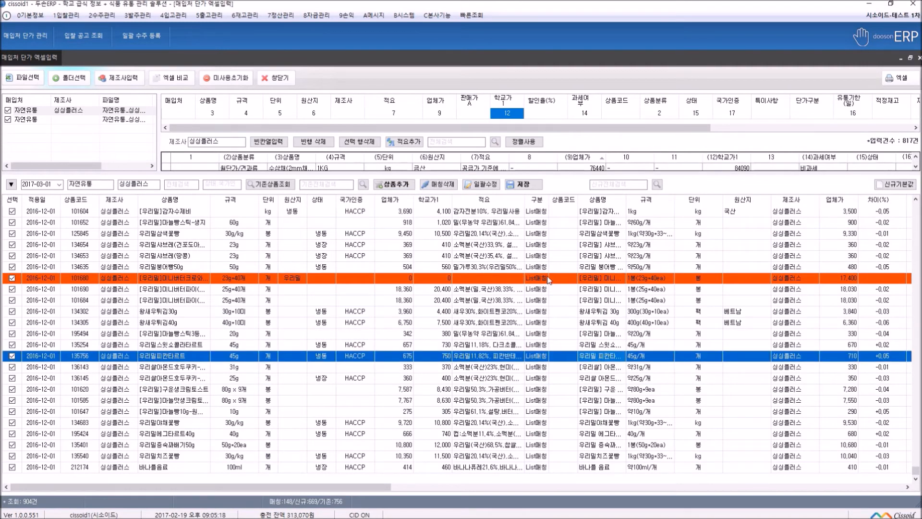
{"action": "left_click", "coordinate": [549, 278]}
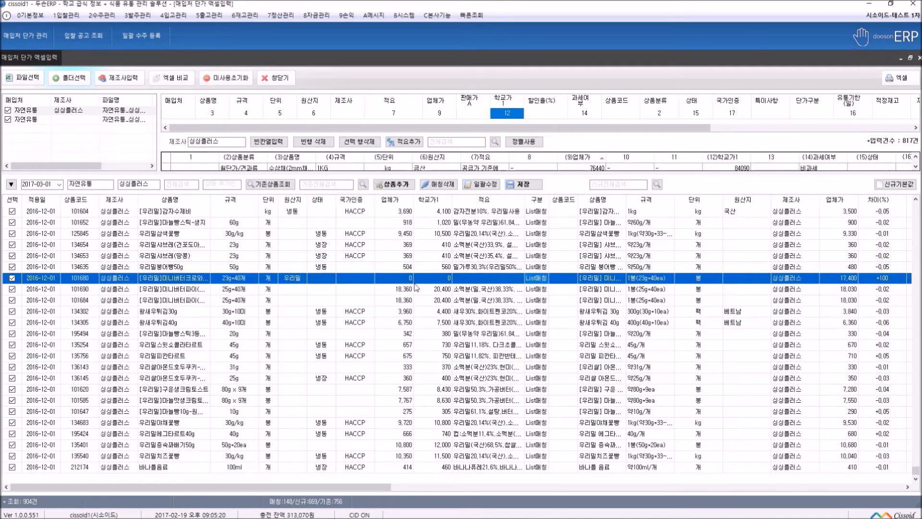
Compare the 업체가 and 차이(%) values of the colour-highlighted matched rows to identify large price differences.
{"action": "left_click_drag", "start_coordinate": [386, 486], "coordinate": [661, 494]}
{"action": "scroll", "coordinate": [664, 374], "scroll_direction": "up", "scroll_amount": 6}
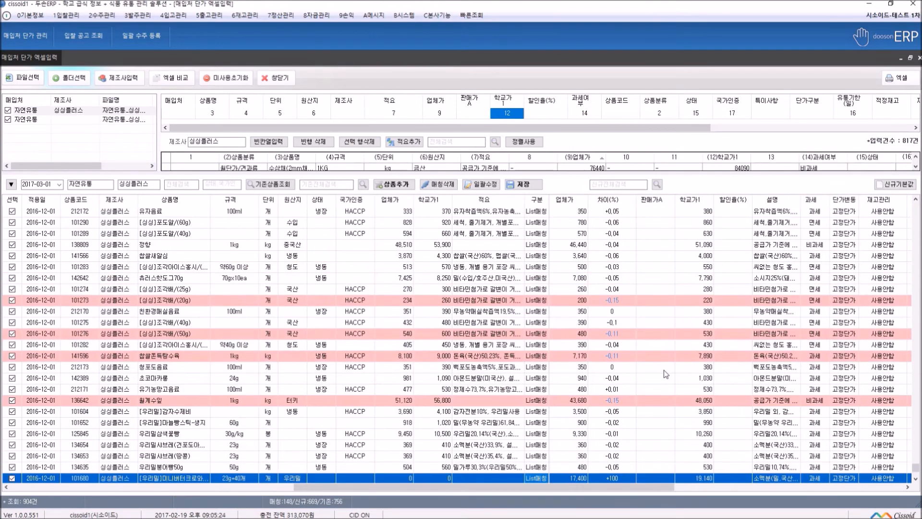
{"action": "left_click", "coordinate": [578, 303]}
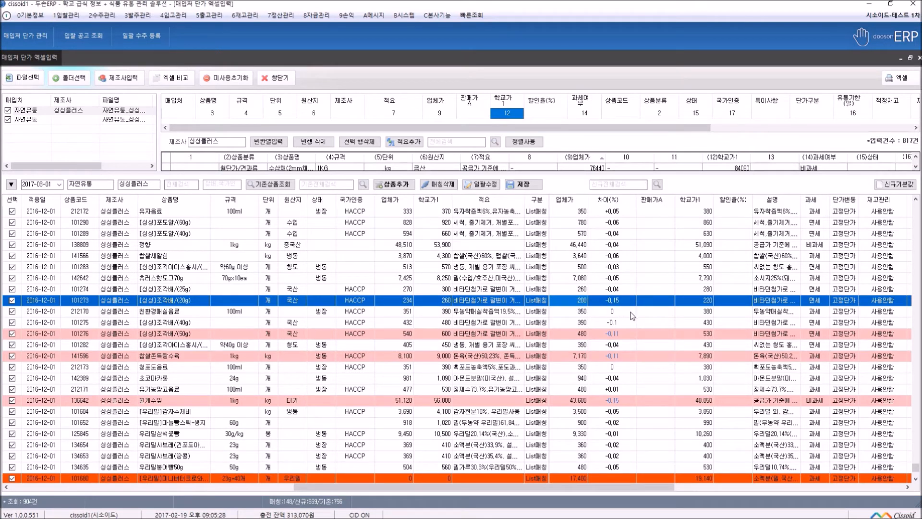
{"action": "left_click_drag", "start_coordinate": [625, 335], "coordinate": [636, 402]}
{"action": "scroll", "coordinate": [660, 408], "scroll_direction": "down", "scroll_amount": 2}
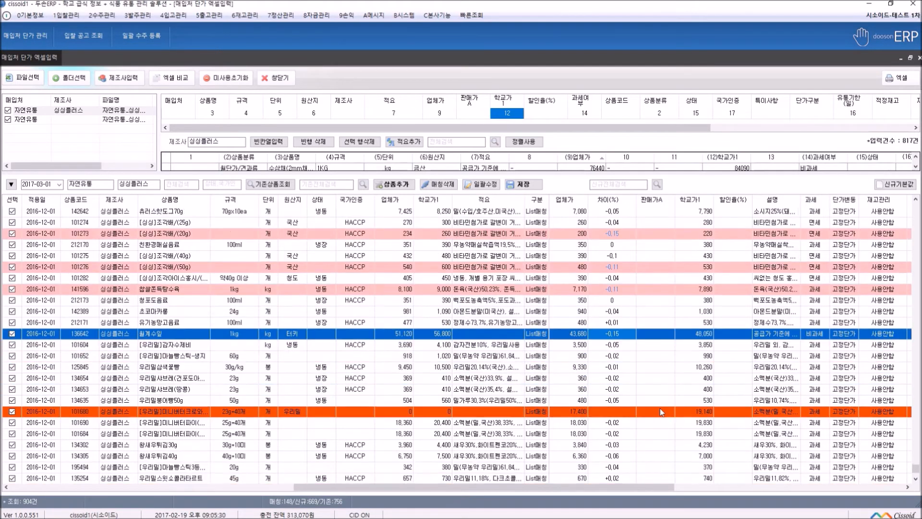
{"action": "left_click", "coordinate": [655, 414]}
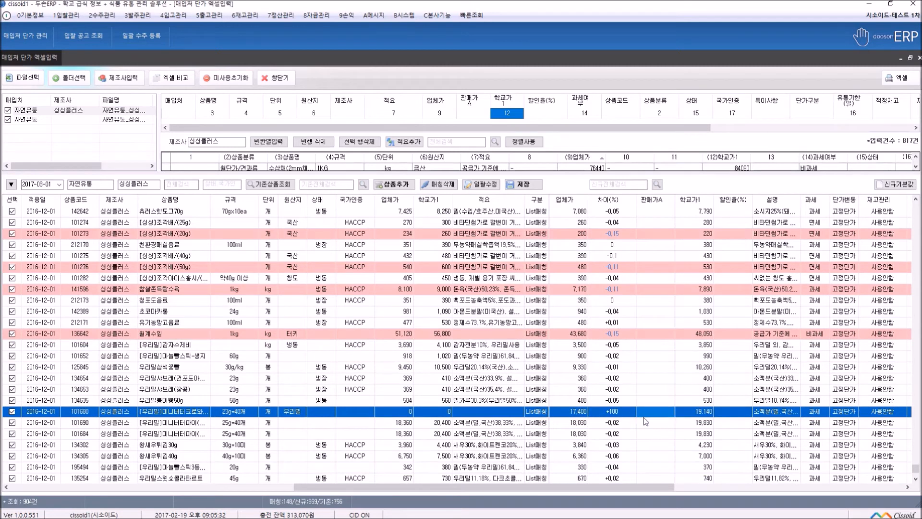
{"action": "left_click", "coordinate": [638, 401]}
{"action": "left_click", "coordinate": [639, 331]}
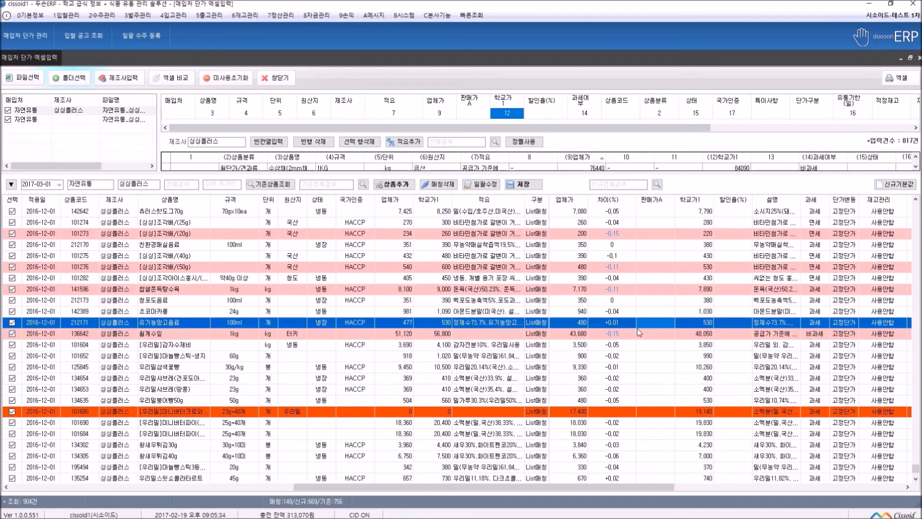
{"action": "left_click", "coordinate": [618, 332]}
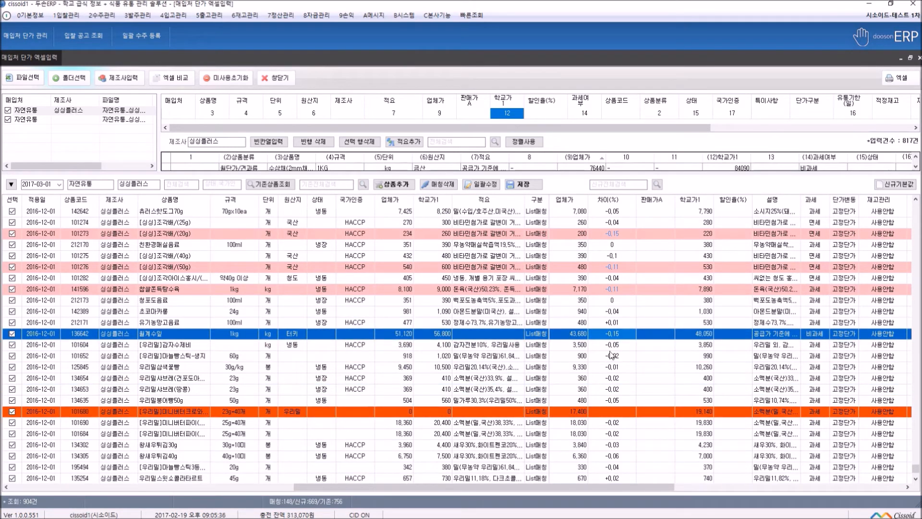
{"action": "left_click", "coordinate": [622, 358]}
{"action": "left_click", "coordinate": [632, 336]}
{"action": "left_click", "coordinate": [635, 346]}
{"action": "left_click", "coordinate": [635, 336]}
{"action": "left_click", "coordinate": [637, 356]}
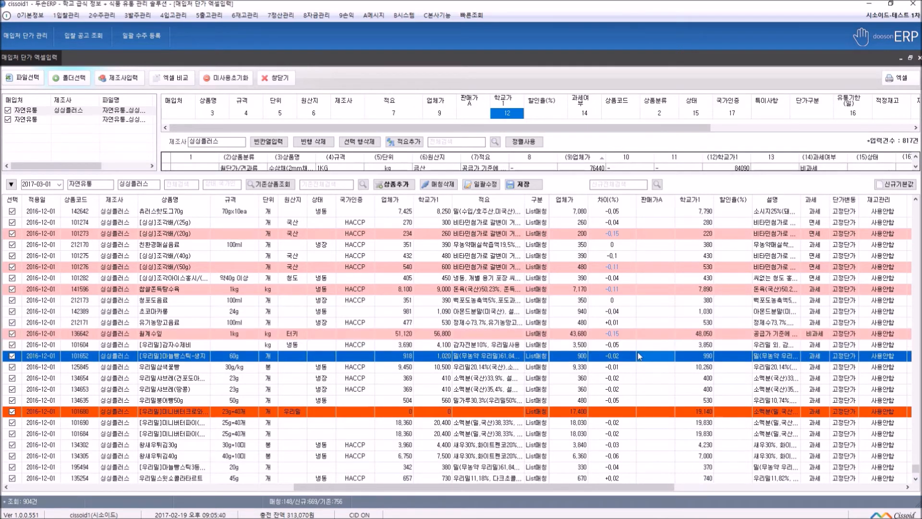
Examine the remaining matched rows for price differences, including 통살치킨꼬치까스80g, back through to the 신규 rows at the list's start.
{"action": "scroll", "coordinate": [640, 356], "scroll_direction": "up", "scroll_amount": 2}
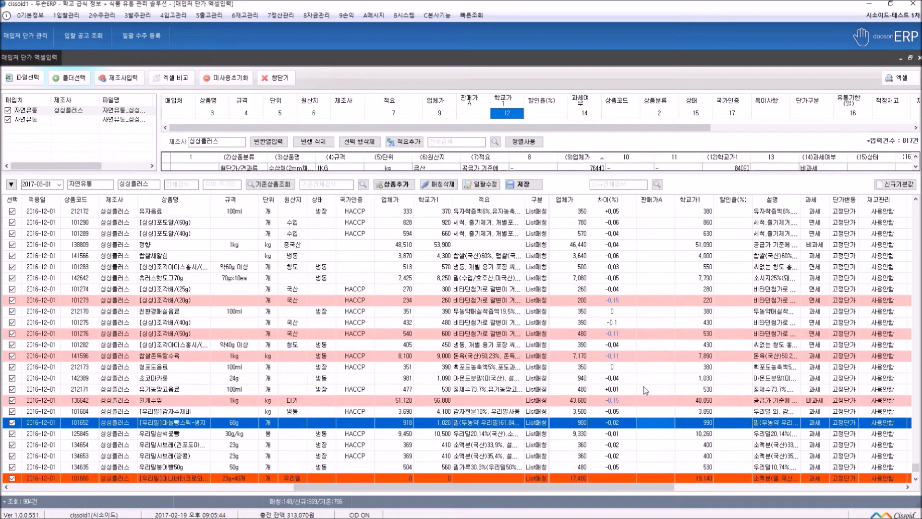
{"action": "scroll", "coordinate": [637, 388], "scroll_direction": "up", "scroll_amount": 4}
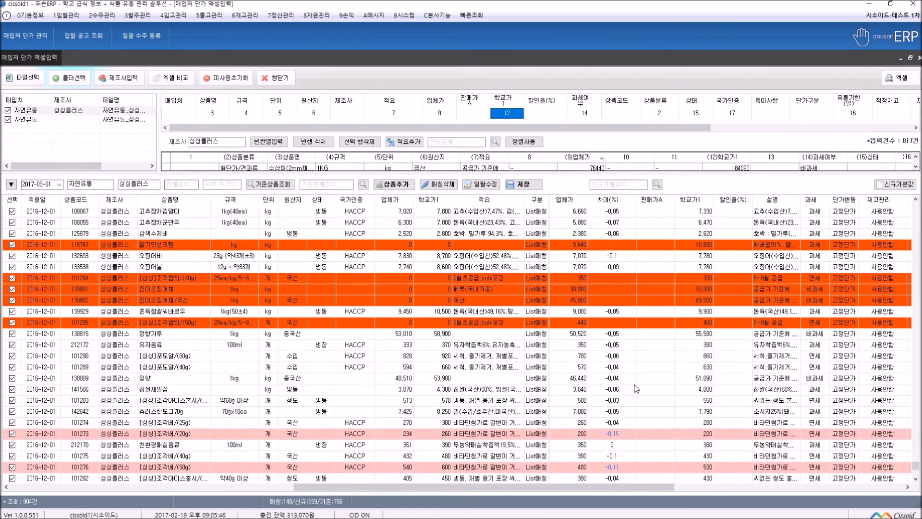
{"action": "scroll", "coordinate": [637, 387], "scroll_direction": "up", "scroll_amount": 10}
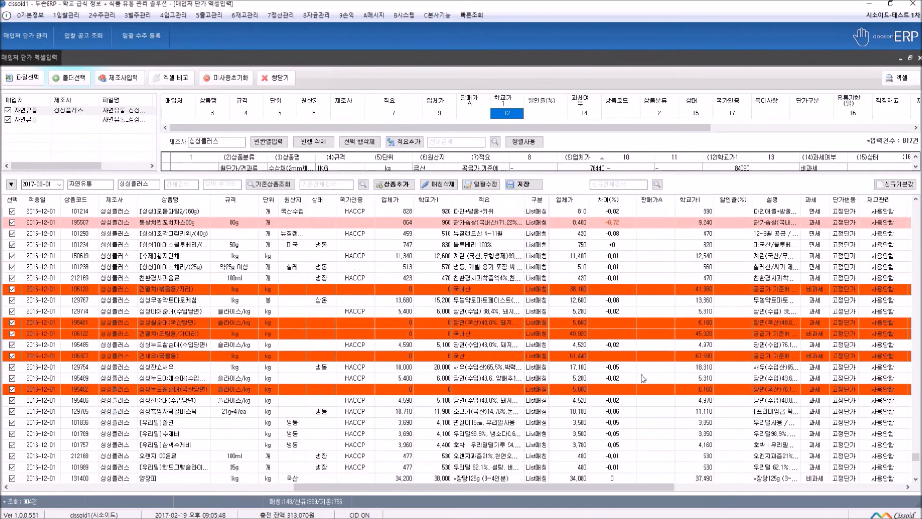
{"action": "scroll", "coordinate": [644, 379], "scroll_direction": "up", "scroll_amount": 5}
{"action": "left_click", "coordinate": [621, 356]}
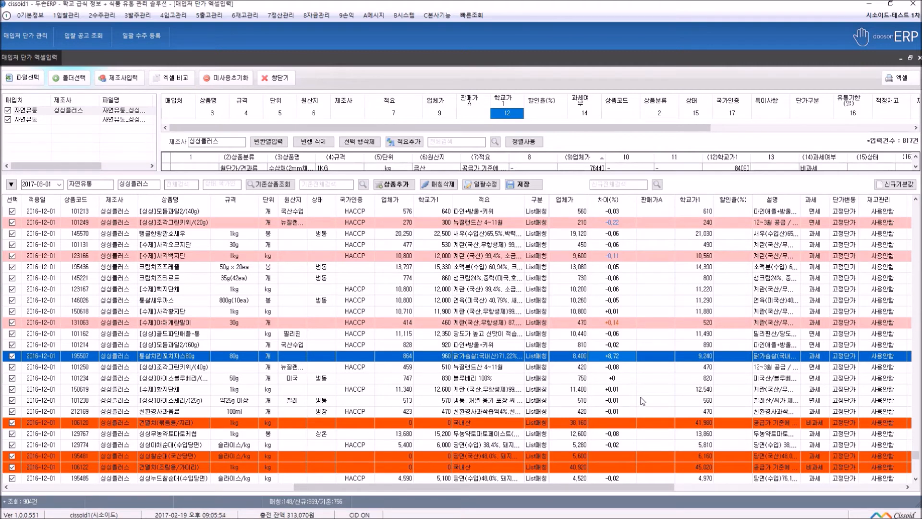
{"action": "scroll", "coordinate": [643, 401], "scroll_direction": "up", "scroll_amount": 10}
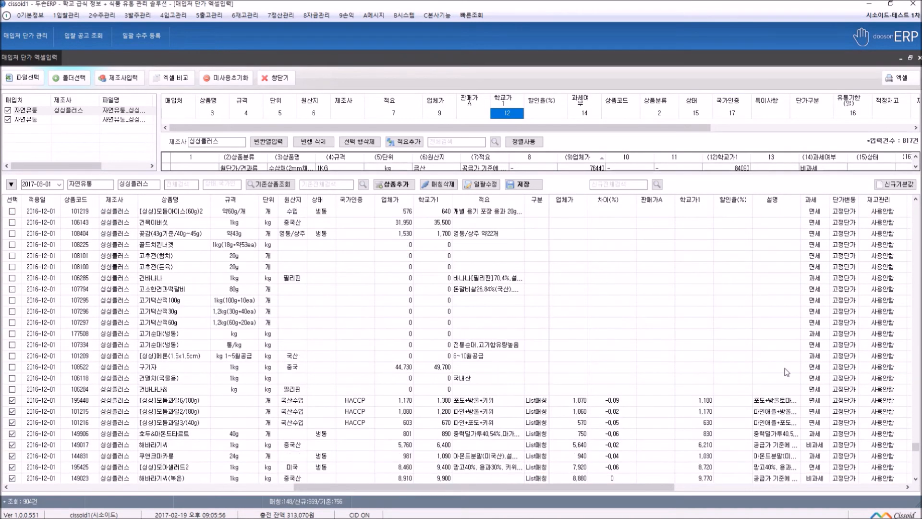
{"action": "left_click_drag", "start_coordinate": [623, 378], "coordinate": [577, 362]}
{"action": "scroll", "coordinate": [579, 364], "scroll_direction": "up", "scroll_amount": 8}
{"action": "left_click_drag", "start_coordinate": [917, 444], "coordinate": [916, 207]}
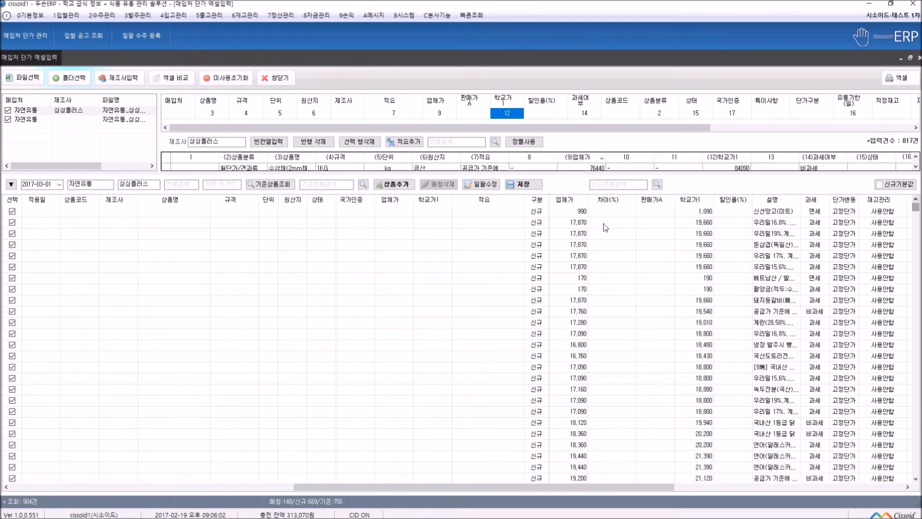
Search the existing products for 망고 to find a match for the new 후레쉬 망고_40g row, then close the search without matching.
{"action": "left_click", "coordinate": [612, 215]}
{"action": "left_click_drag", "start_coordinate": [547, 487], "coordinate": [264, 486]}
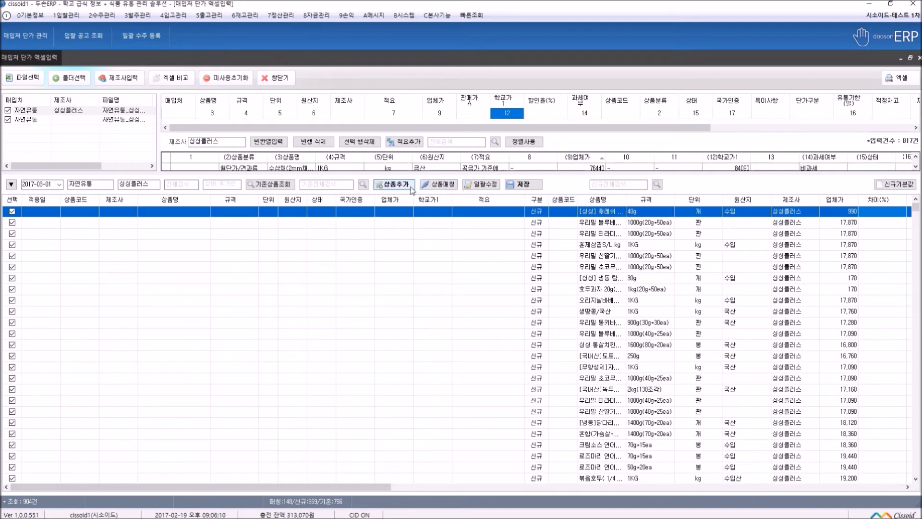
{"action": "left_click", "coordinate": [444, 184]}
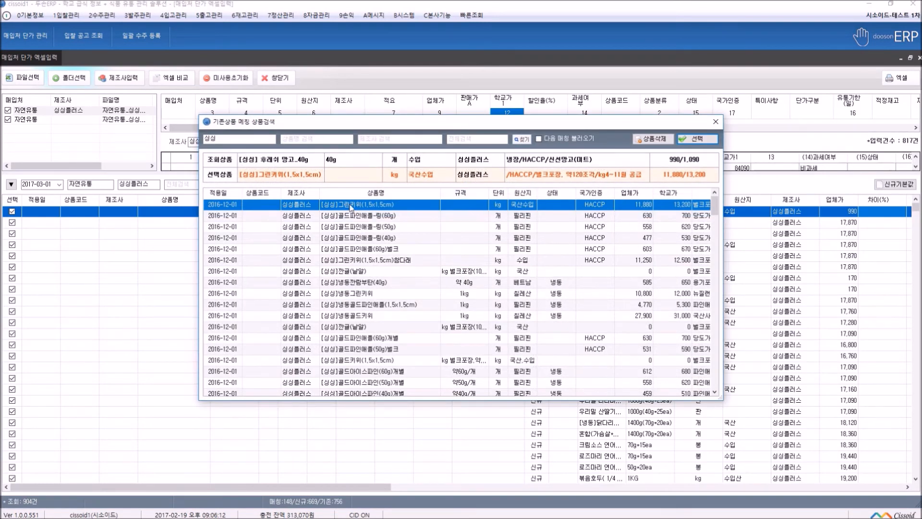
{"action": "left_click_drag", "start_coordinate": [227, 140], "coordinate": [175, 138]}
{"action": "key", "text": "BackSpace"}
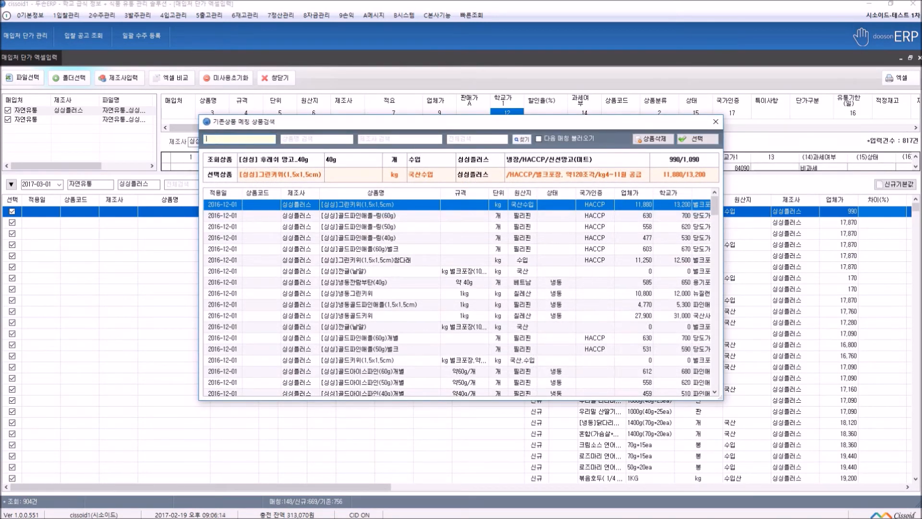
{"action": "type", "text": "망고"}
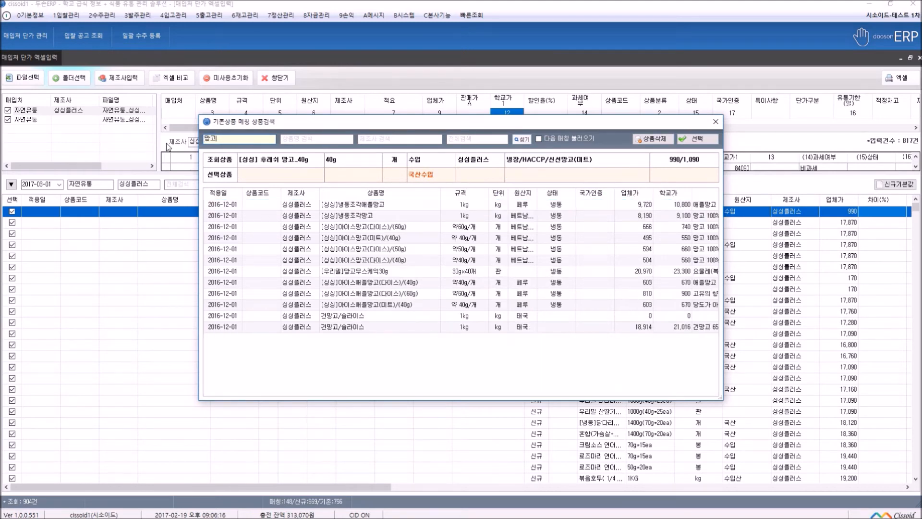
{"action": "type", "text": "ㅣ"}
{"action": "left_click", "coordinate": [317, 208]}
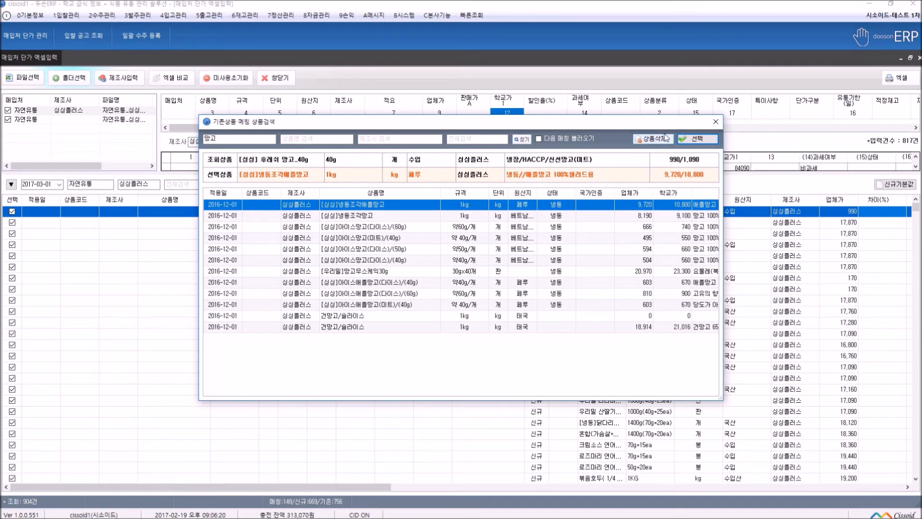
{"action": "left_click", "coordinate": [715, 121]}
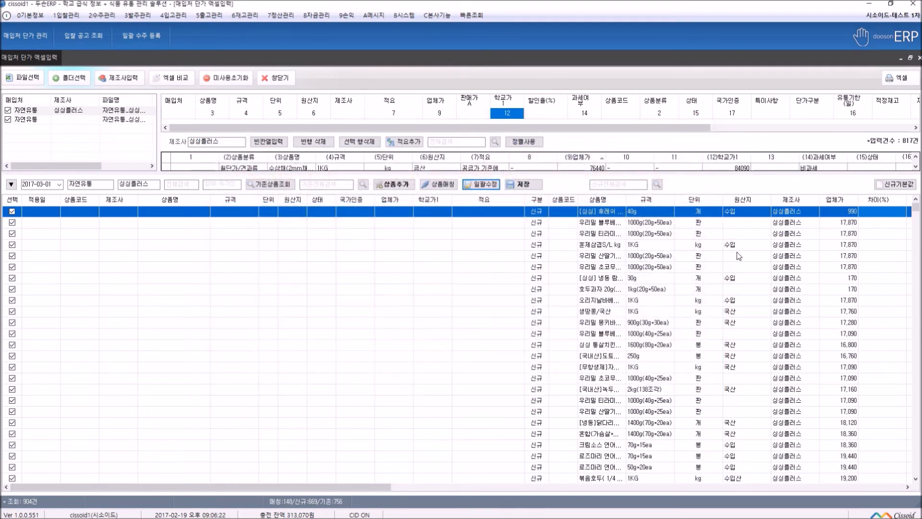
Search for 블루베리 and match the new 우리밀 블루베리무스케익_20g row to the existing 우리밀블루베리조각케익(20g).
{"action": "double_click", "coordinate": [612, 222]}
{"action": "double_click", "coordinate": [237, 138]}
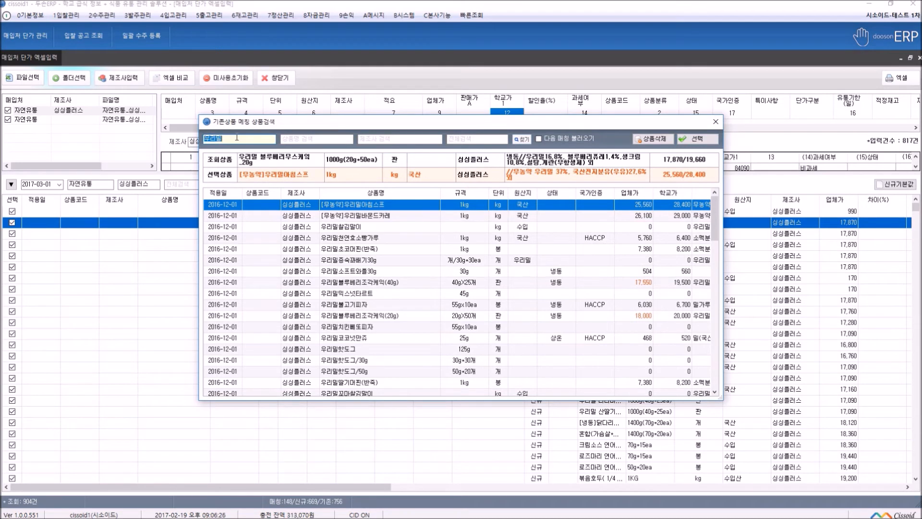
{"action": "type", "text": "블루베리"}
{"action": "key", "text": "Return"}
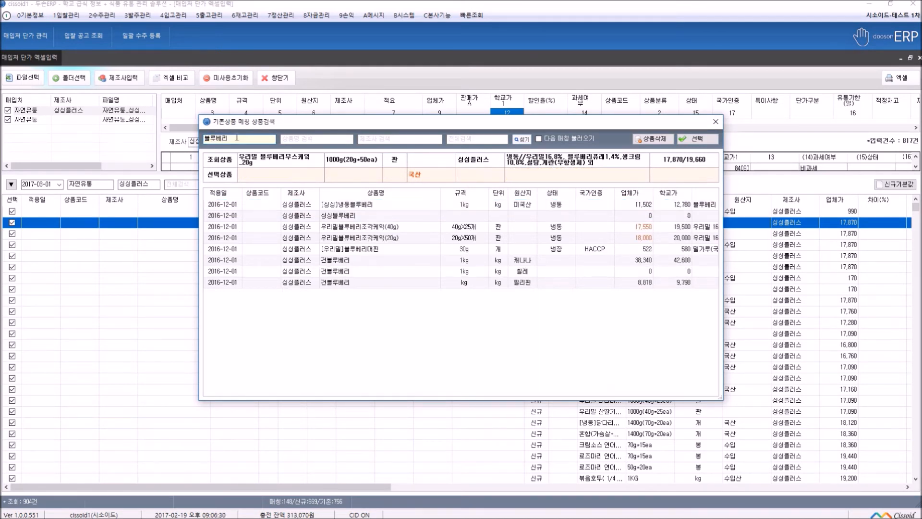
{"action": "left_click", "coordinate": [390, 227]}
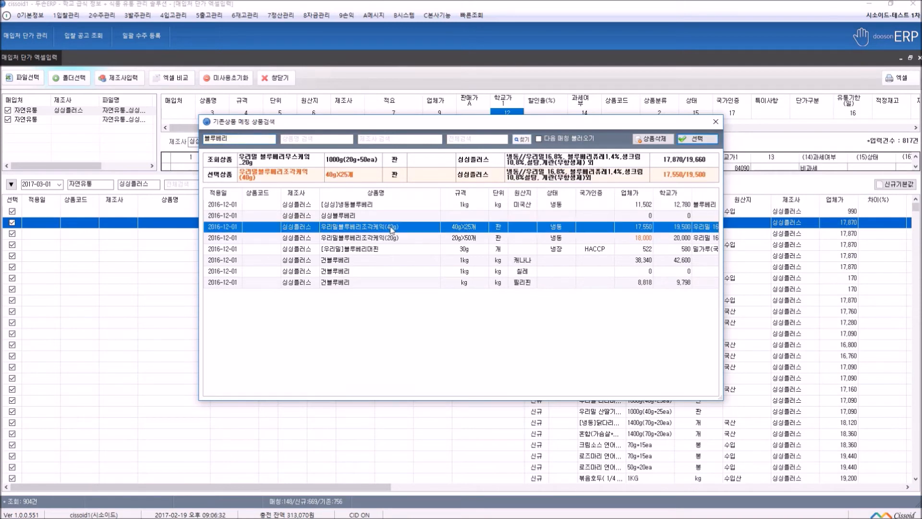
{"action": "left_click", "coordinate": [390, 237]}
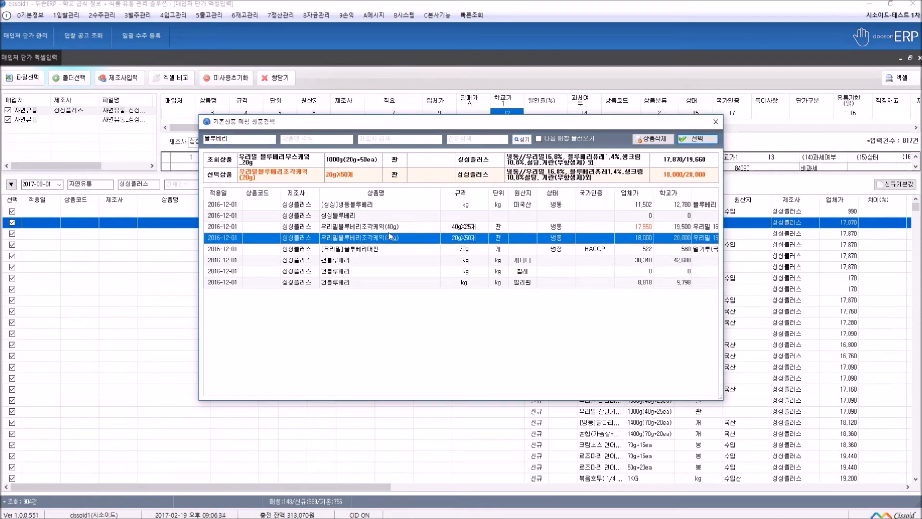
{"action": "double_click", "coordinate": [393, 240]}
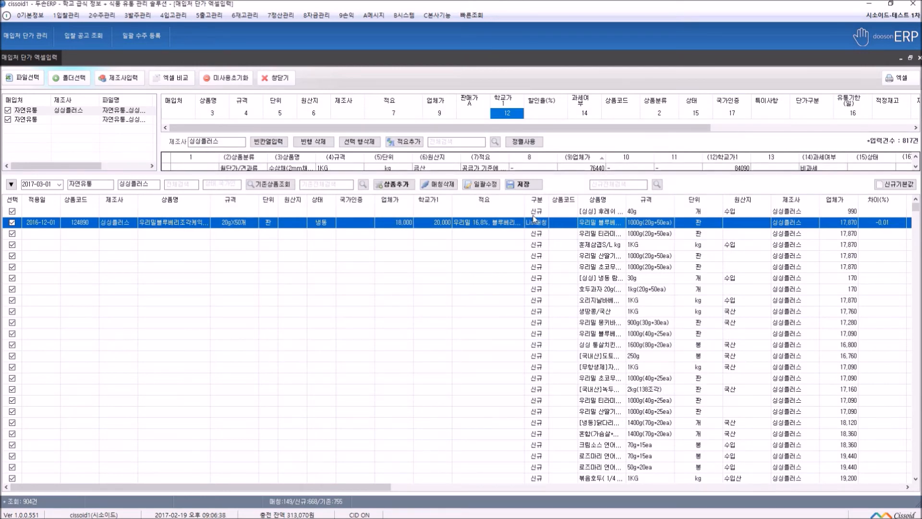
With 다음 매칭 불러오기 enabled, search for 티라미스 and match the 우리밀 티라미스무스케익_20g row to the existing 티라미스무스조각케익(20g).
{"action": "double_click", "coordinate": [591, 234]}
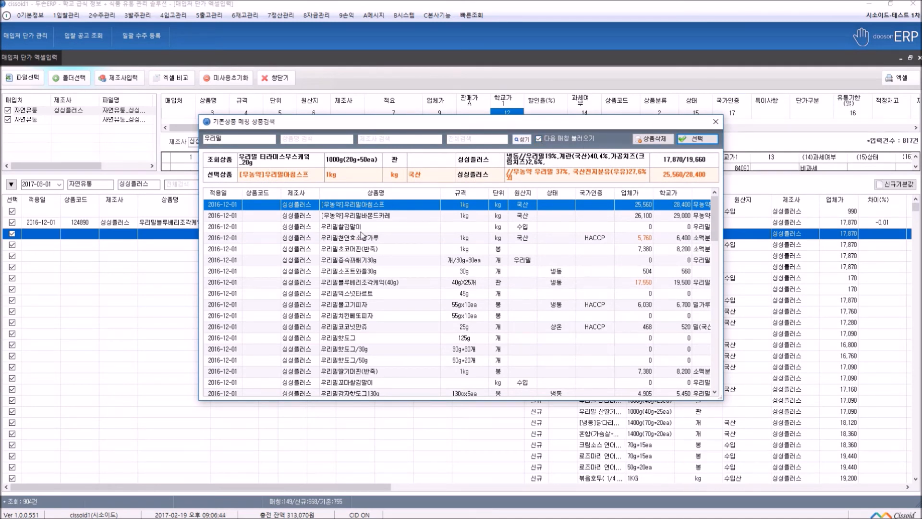
{"action": "double_click", "coordinate": [254, 139]}
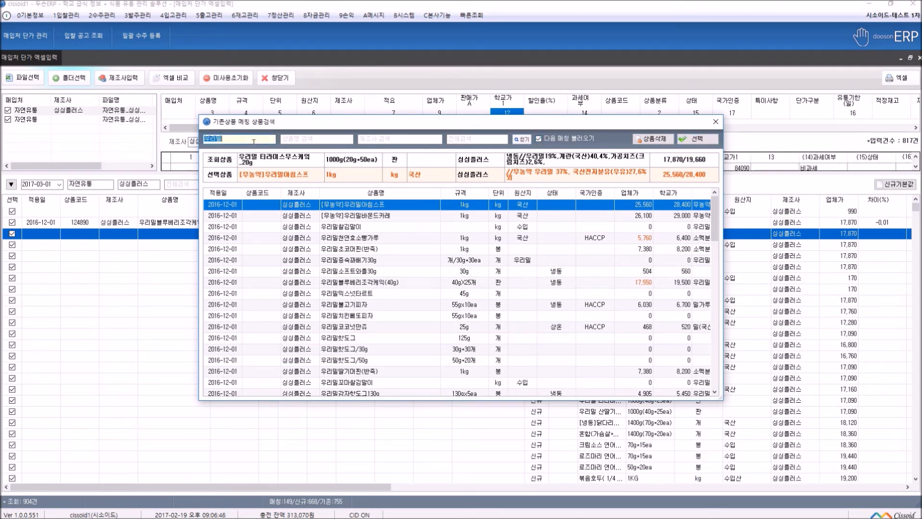
{"action": "type", "text": "티라미스"}
{"action": "key", "text": "Return"}
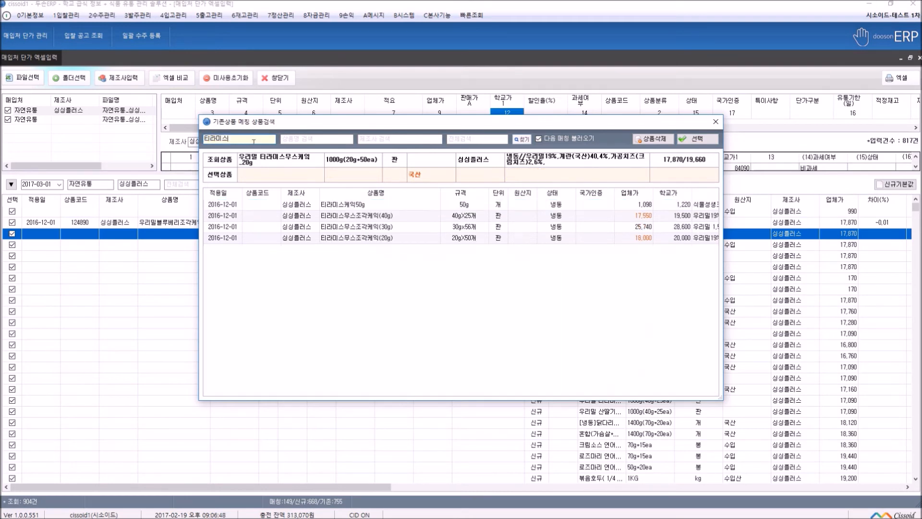
{"action": "key", "text": "Down"}
{"action": "key", "text": "Down"}
{"action": "key", "text": "Down"}
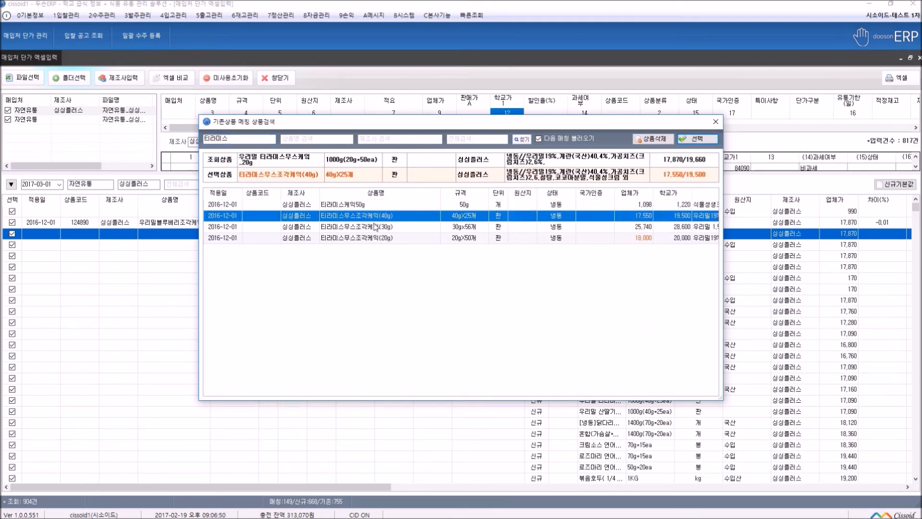
{"action": "key", "text": "Return"}
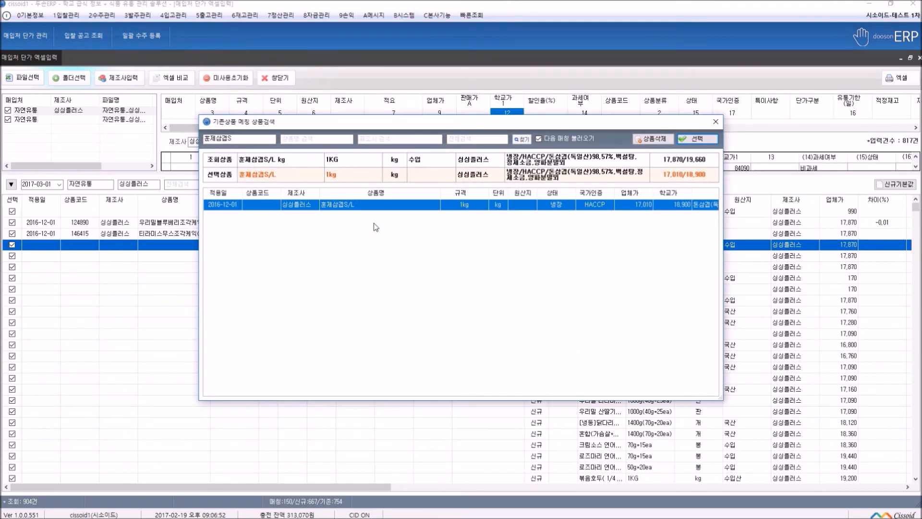
Match the 훈제삼겹S/L row to existing 훈제삼겹S/L, and search 산딸기 to match 우리밀 산딸기무스케익_20g to 산딸기조각케익(20g).
{"action": "key", "text": "Return"}
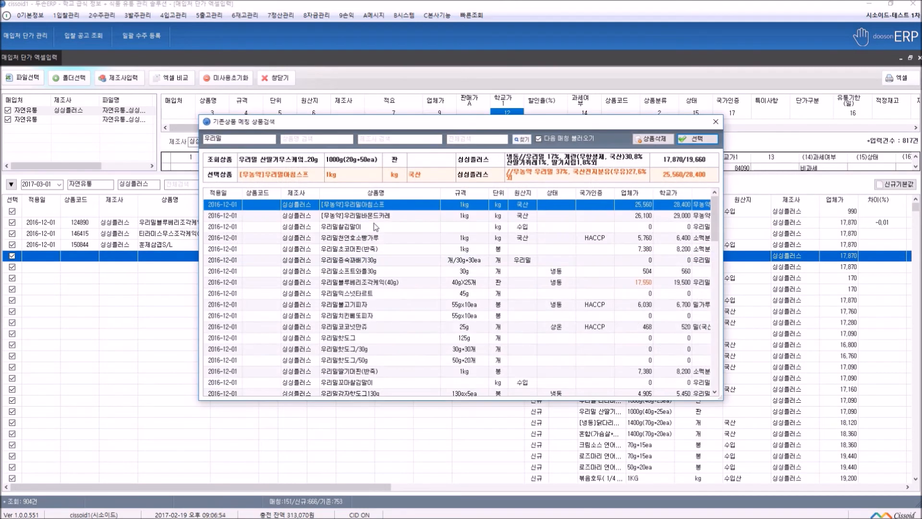
{"action": "key", "text": "ctrl+a"}
{"action": "type", "text": "산딸기"}
{"action": "key", "text": "Return"}
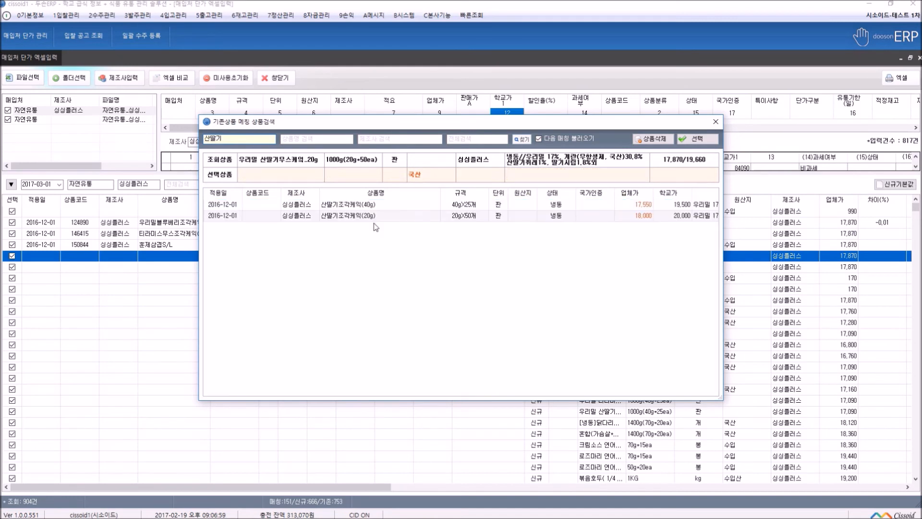
{"action": "key", "text": "Down"}
{"action": "key", "text": "Down"}
{"action": "key", "text": "Return"}
Search for 초코무스 and match the 우리밀 초코무스케익_20g row to the existing 초코무스조각케익(20g).
{"action": "key", "text": "ctrl+a"}
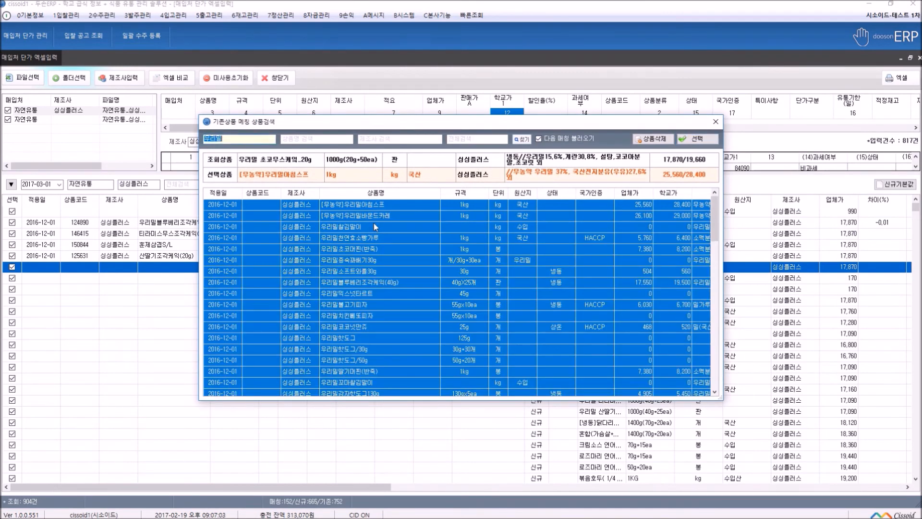
{"action": "type", "text": "ㅋ초코무스"}
{"action": "key", "text": "Return"}
{"action": "key", "text": "Down"}
{"action": "key", "text": "Down"}
{"action": "key", "text": "Up"}
{"action": "key", "text": "Down"}
{"action": "key", "text": "Down"}
{"action": "key", "text": "Return"}
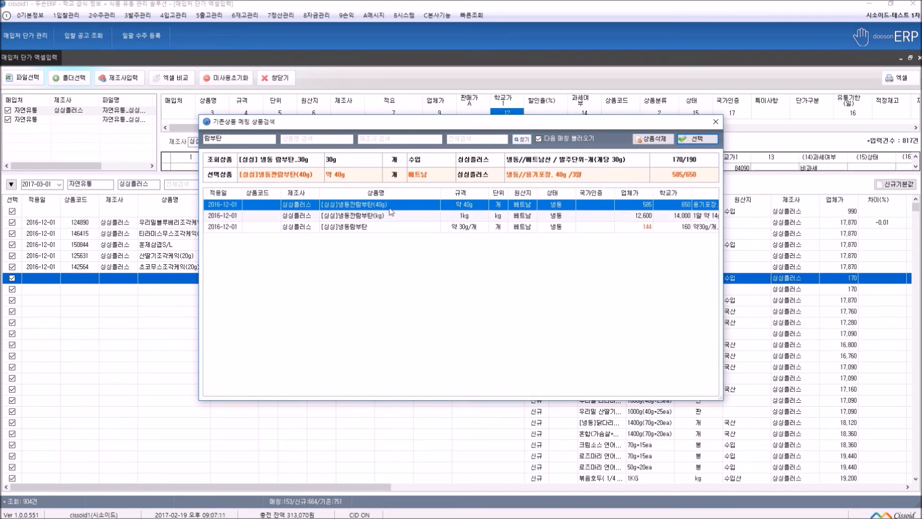
Match the [싱싱] 냉동 람부탄_30g row to the existing [싱싱]냉동람부탄, and close the product search without matching 호두과자.
{"action": "key", "text": "Down"}
{"action": "key", "text": "Down"}
{"action": "key", "text": "Up"}
{"action": "key", "text": "Down"}
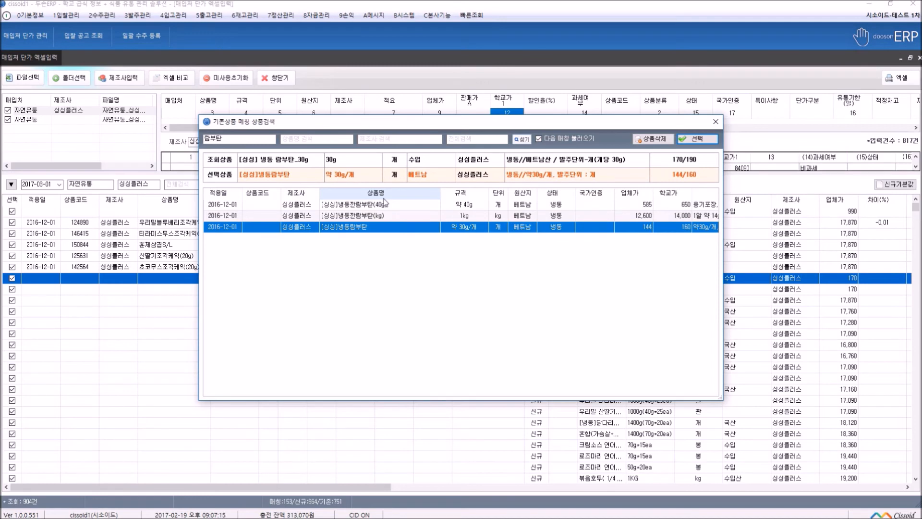
{"action": "key", "text": "Return"}
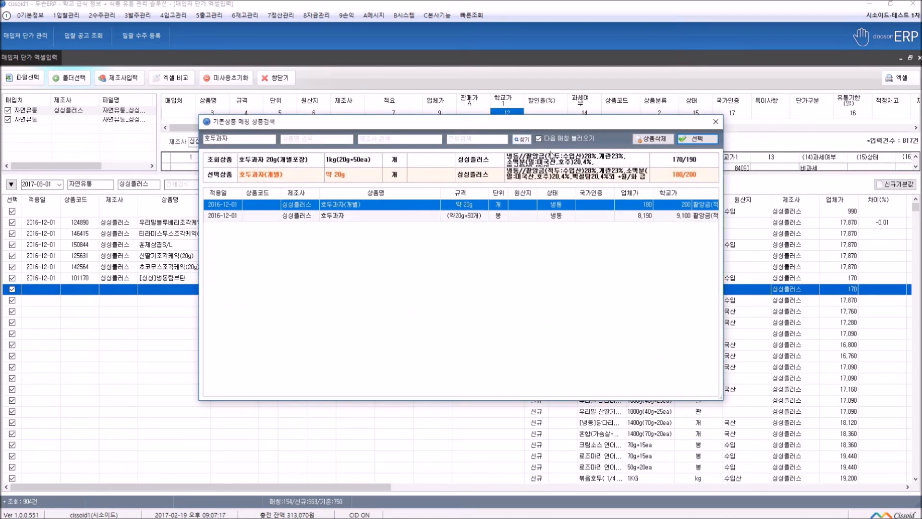
{"action": "left_click", "coordinate": [716, 121]}
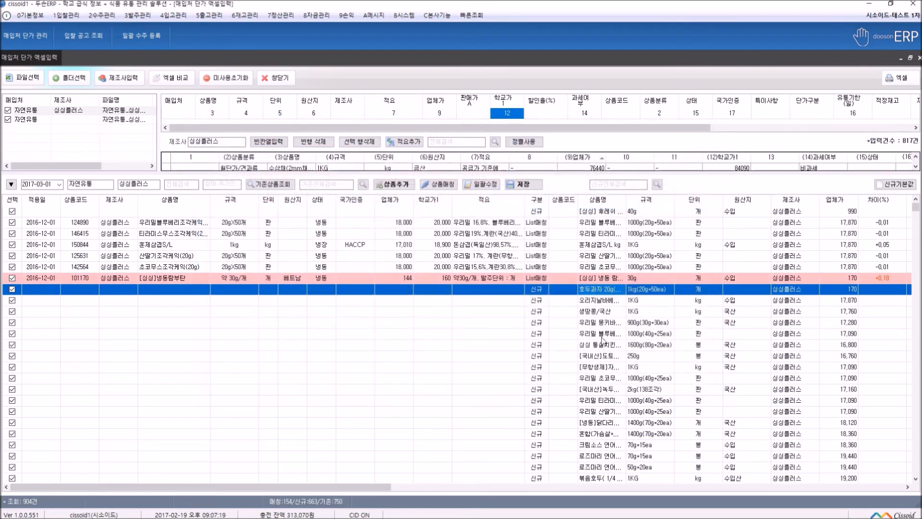
Examine the remaining 신규 rows and the unmatched existing products listed after them, up to where the two groups meet.
{"action": "mouse_move", "coordinate": [916, 207]}
{"action": "left_mouse_down"}
{"action": "mouse_move", "coordinate": [918, 454]}
{"action": "mouse_move", "coordinate": [916, 207]}
{"action": "left_mouse_up"}
{"action": "left_click", "coordinate": [549, 302]}
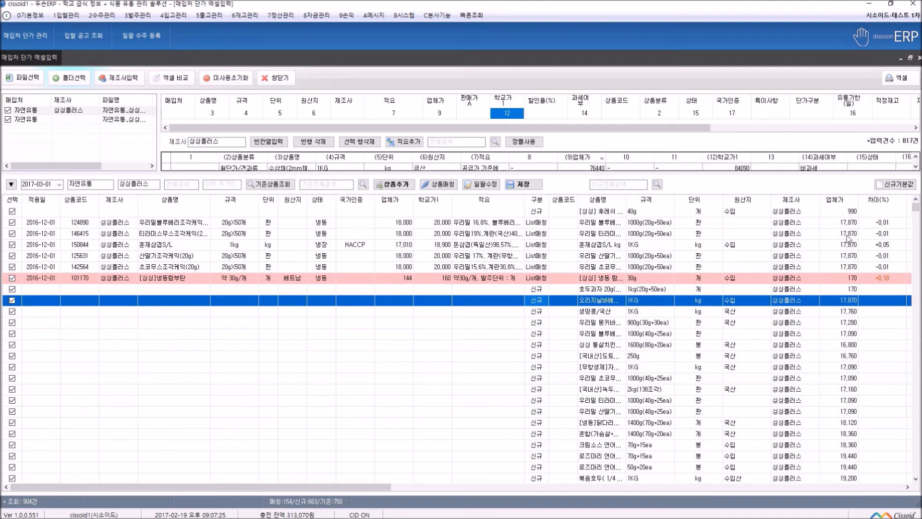
{"action": "left_click_drag", "start_coordinate": [542, 289], "coordinate": [544, 326]}
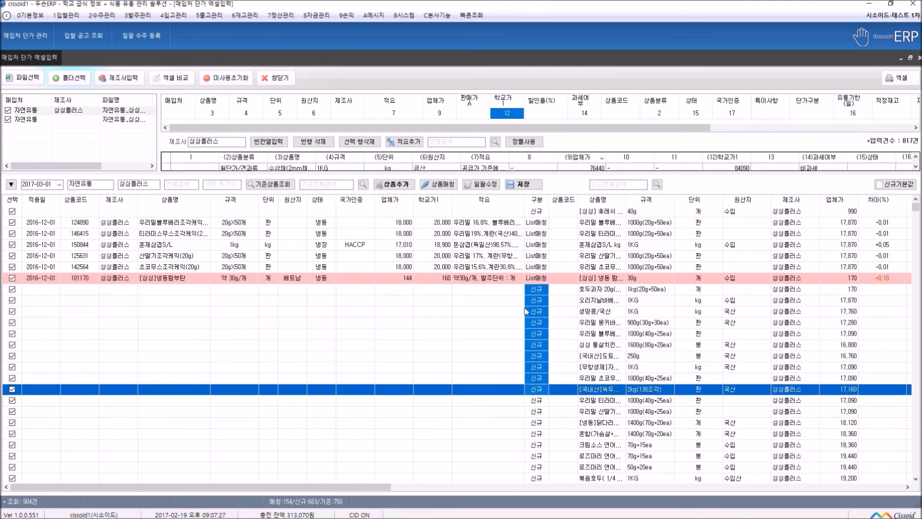
{"action": "left_click_drag", "start_coordinate": [916, 217], "coordinate": [896, 345]}
{"action": "scroll", "coordinate": [603, 340], "scroll_direction": "up", "scroll_amount": 15}
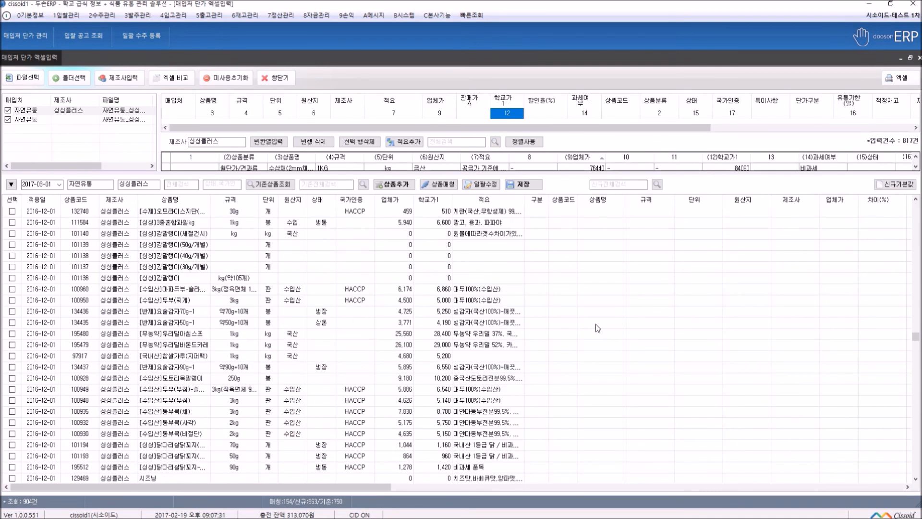
{"action": "left_click", "coordinate": [576, 301]}
{"action": "left_click", "coordinate": [555, 376]}
{"action": "left_click_drag", "start_coordinate": [547, 308], "coordinate": [665, 365]}
{"action": "left_click_drag", "start_coordinate": [546, 292], "coordinate": [693, 374]}
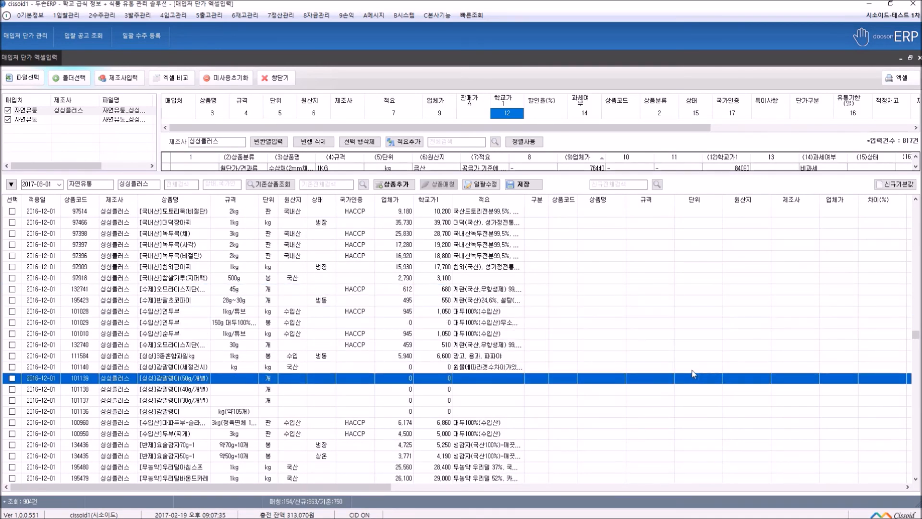
{"action": "left_click_drag", "start_coordinate": [915, 338], "coordinate": [917, 326]}
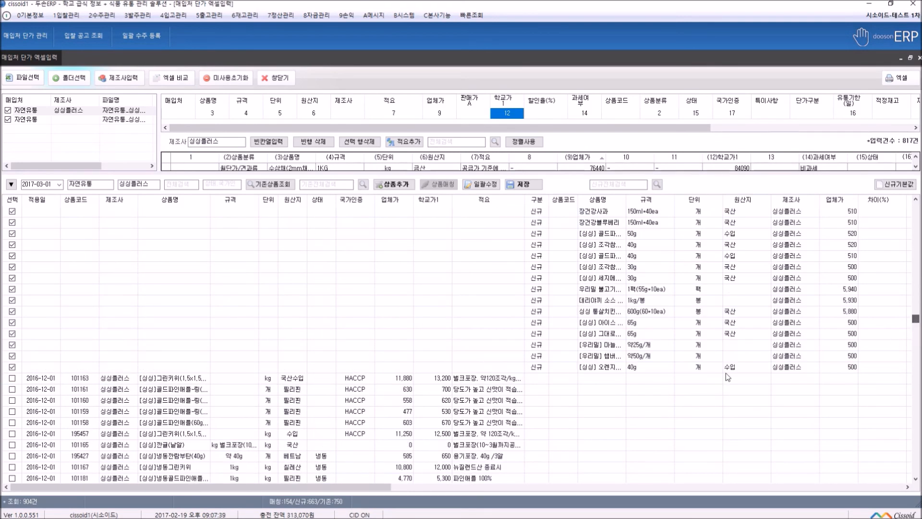
Include the first three unmatched existing products, codes 101163, 101161 and 101160, in the selection.
{"action": "left_click_drag", "start_coordinate": [62, 379], "coordinate": [374, 411]}
{"action": "left_click", "coordinate": [469, 388]}
{"action": "left_click", "coordinate": [12, 378]}
{"action": "left_click", "coordinate": [12, 388]}
{"action": "left_click", "coordinate": [12, 400]}
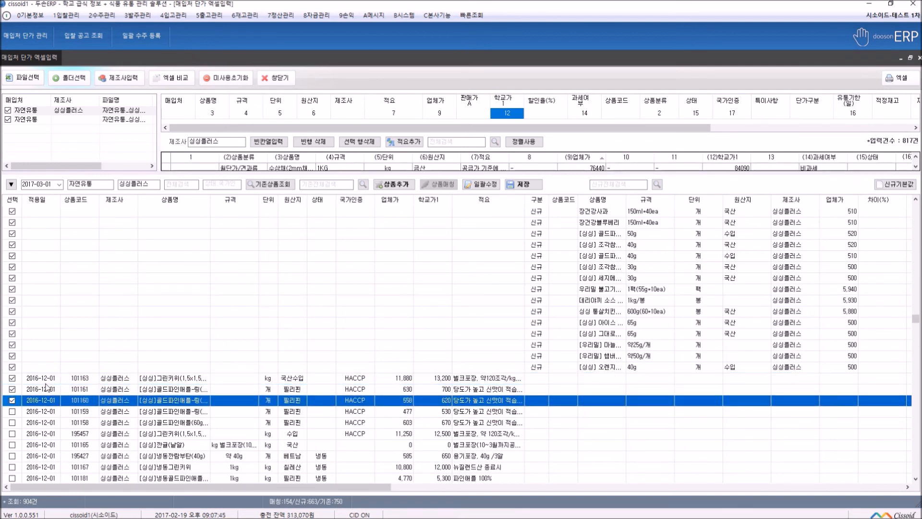
{"action": "left_click_drag", "start_coordinate": [47, 383], "coordinate": [48, 399]}
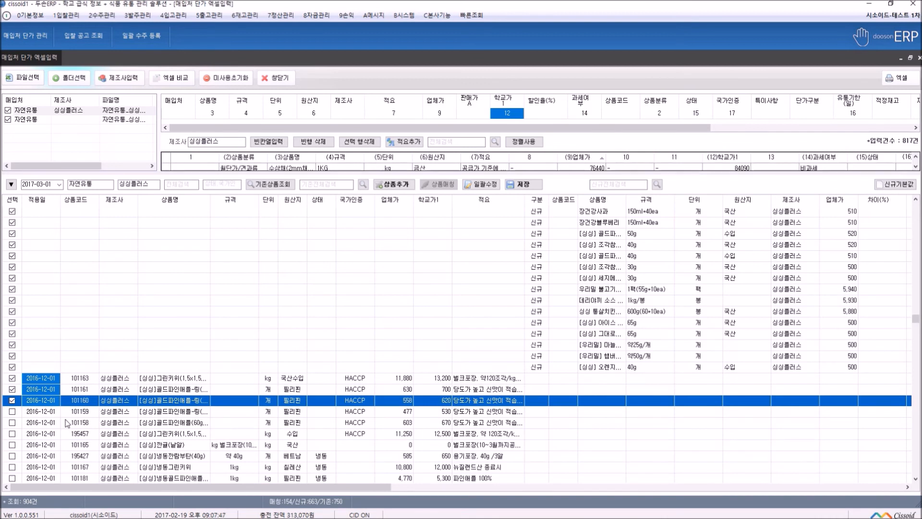
Save the selected rows with the 2017-03-01 date, leaving all 기존상품 수정항목 options off.
{"action": "left_click", "coordinate": [523, 185]}
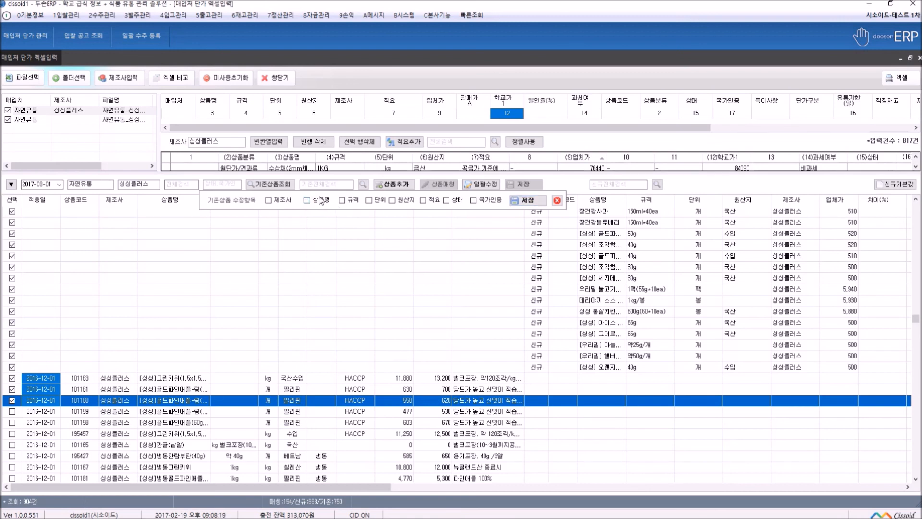
{"action": "left_click", "coordinate": [528, 201]}
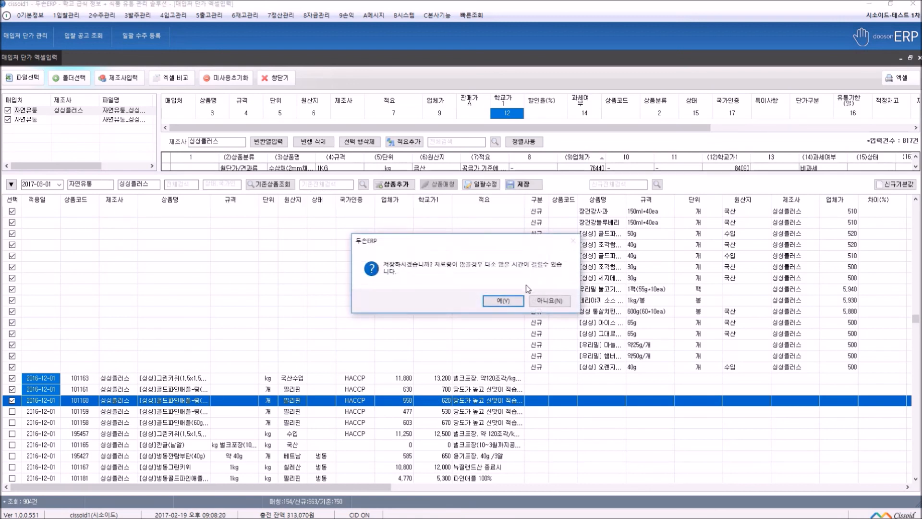
{"action": "left_click", "coordinate": [503, 301]}
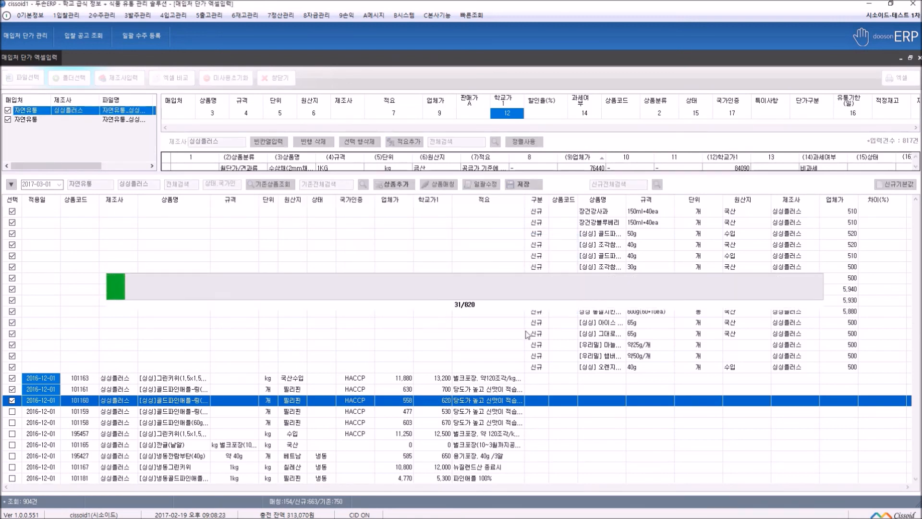